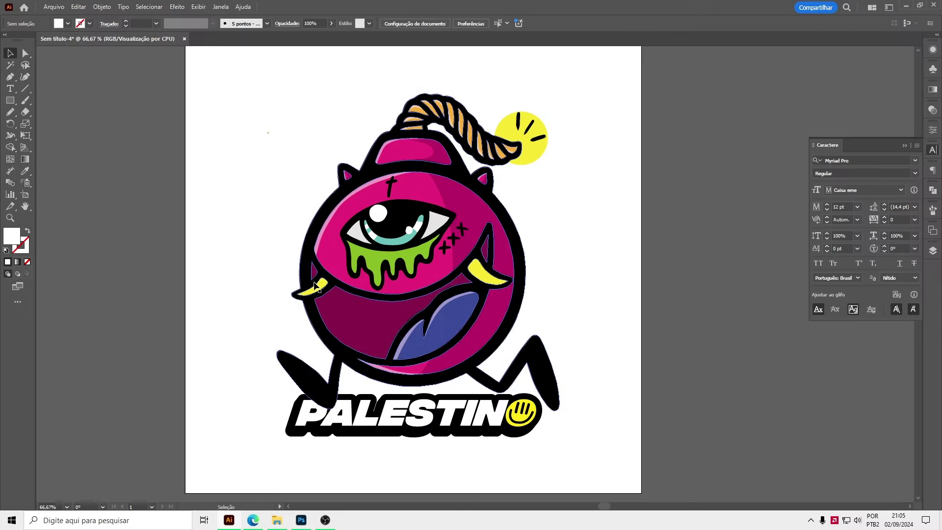
- Nudge the mascot's blue tongue shape and drop it back in place
{"action": "scroll", "coordinate": [314, 284], "scroll_direction": "up", "scroll_amount": 1}
{"action": "scroll", "coordinate": [314, 283], "scroll_direction": "down", "scroll_amount": 1}
{"action": "mouse_move", "coordinate": [276, 122]}
{"action": "left_mouse_down"}
{"action": "mouse_move", "coordinate": [233, 149]}
{"action": "mouse_move", "coordinate": [289, 116]}
{"action": "left_mouse_up"}
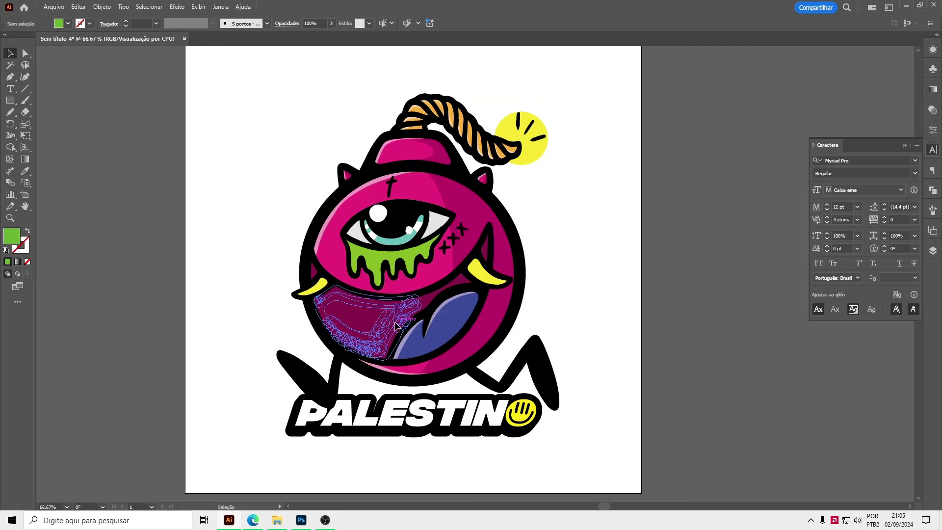
{"action": "left_click_drag", "start_coordinate": [411, 339], "coordinate": [414, 343]}
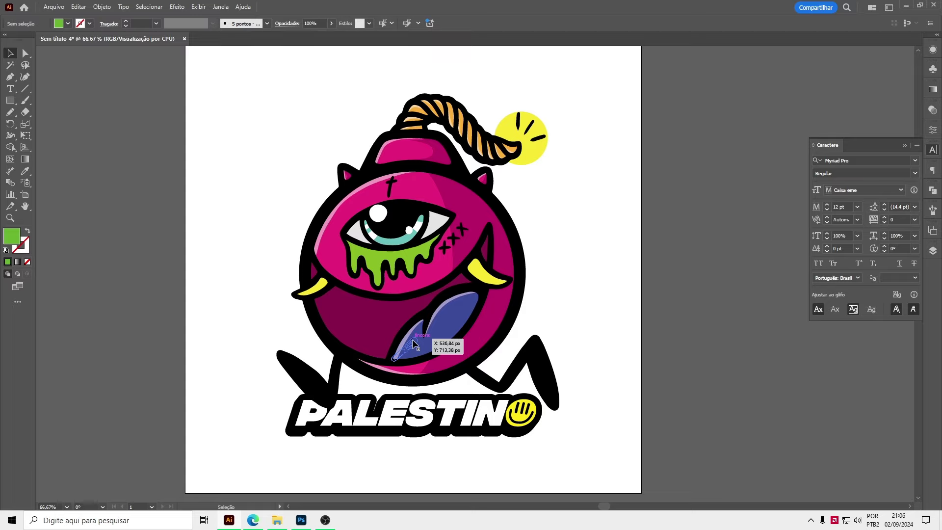
{"action": "left_click_drag", "start_coordinate": [413, 343], "coordinate": [415, 344]}
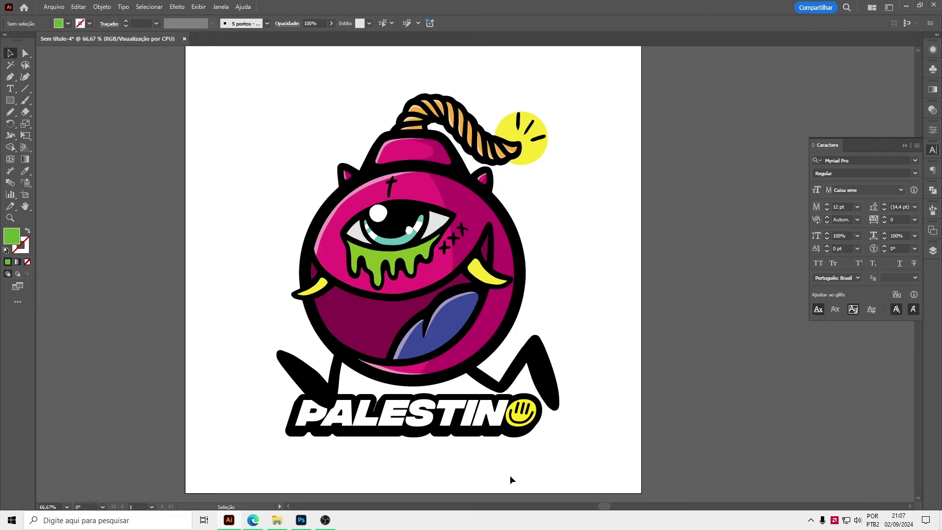
- Select all the mascot artwork and inspect its single layer, Camada 1, in the Layers panel
{"action": "left_click_drag", "start_coordinate": [246, 65], "coordinate": [602, 463]}
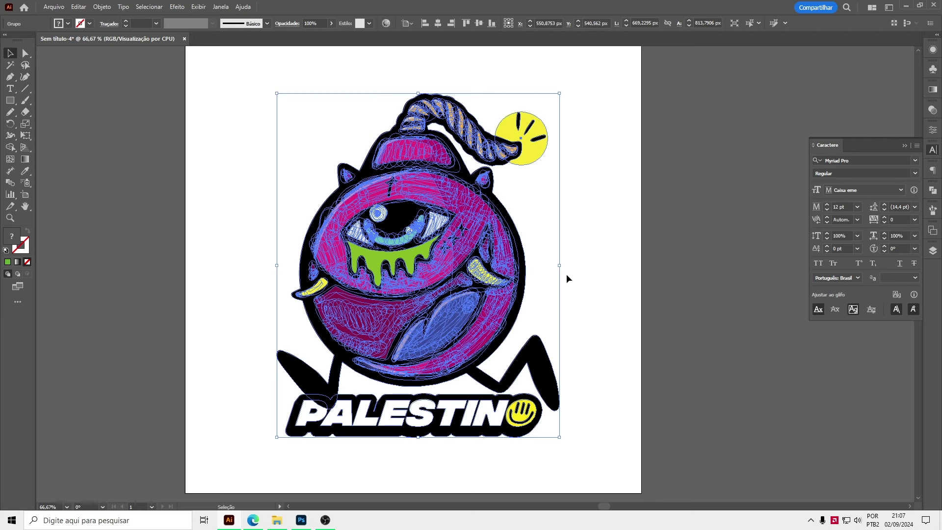
{"action": "left_click", "coordinate": [933, 251]}
{"action": "left_click", "coordinate": [835, 279]}
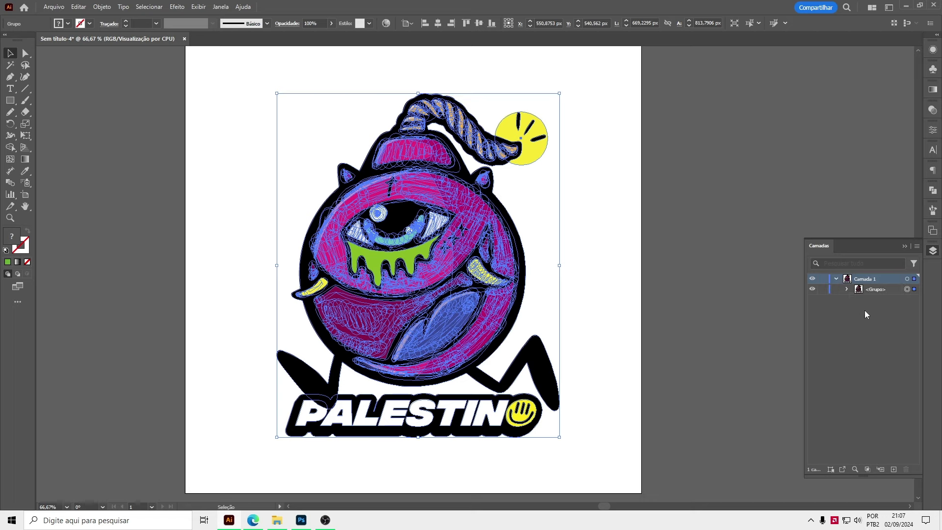
{"action": "left_click", "coordinate": [836, 278]}
{"action": "left_click_drag", "start_coordinate": [225, 69], "coordinate": [622, 477]}
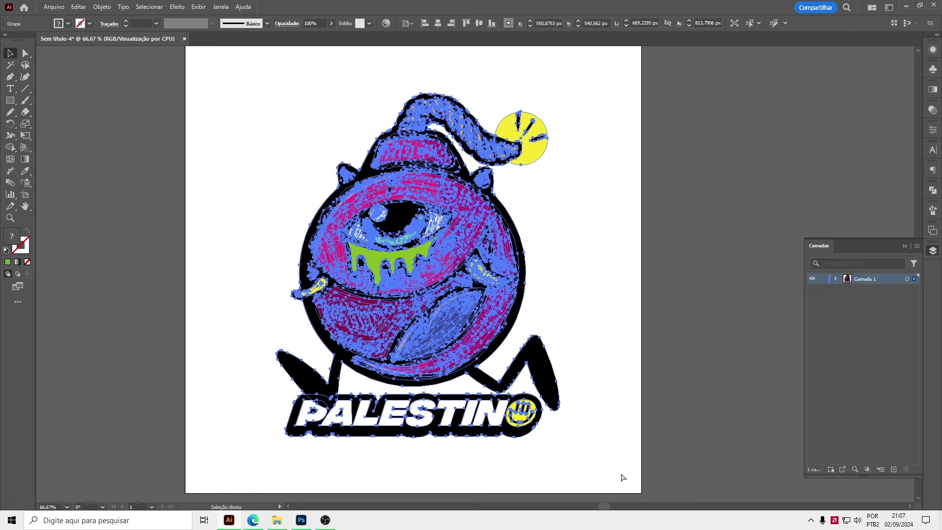
{"action": "left_click", "coordinate": [584, 320]}
- Start a new Photoshop document, prefilled at the clipboard size of 669 × 814 px
{"action": "left_click", "coordinate": [302, 520]}
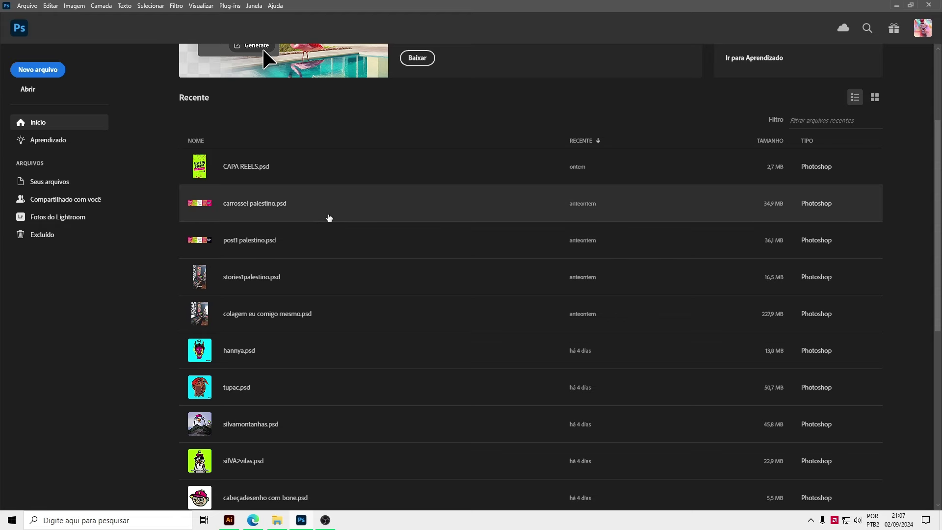
{"action": "key", "text": "ctrl+n"}
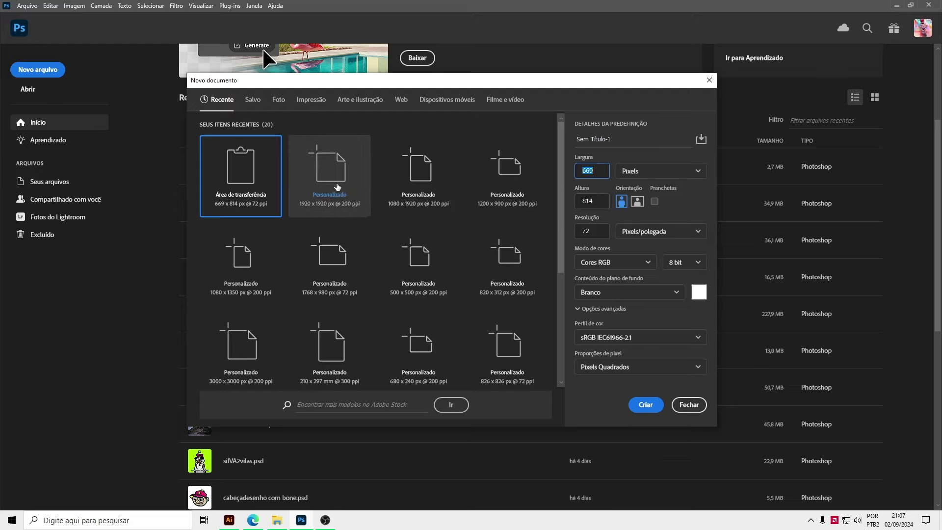
- Set the new document's resolution to 200 pixels/inch
{"action": "key", "text": "Tab"}
{"action": "key", "text": "Tab"}
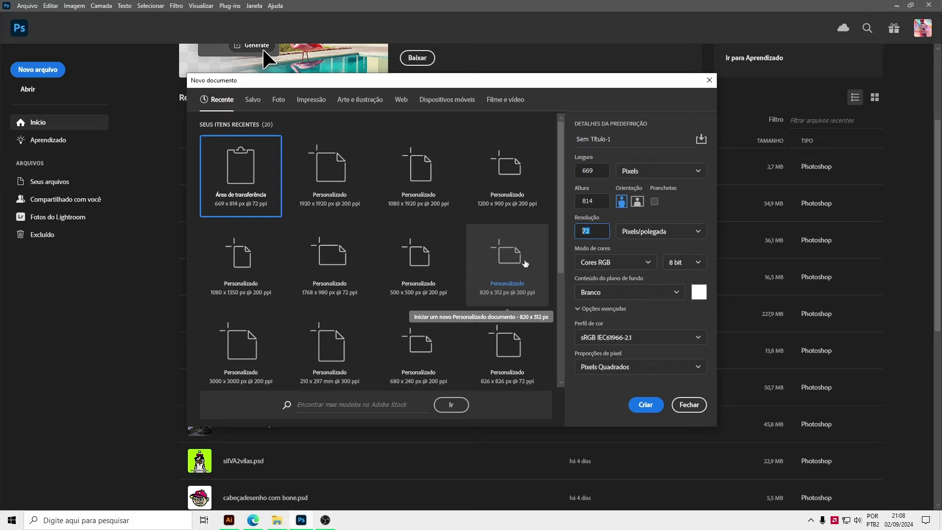
{"action": "type", "text": "300"}
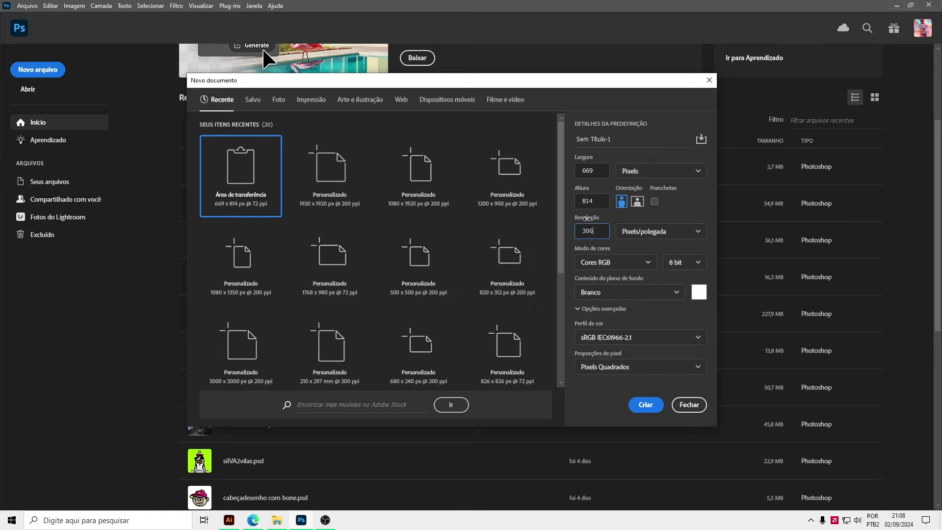
{"action": "double_click", "coordinate": [587, 231]}
{"action": "type", "text": "200"}
{"action": "key", "text": "ctrl+a"}
{"action": "type", "text": "72"}
{"action": "key", "text": "ctrl+a"}
{"action": "type", "text": "200"}
- Set the new document's width to 1080 pixels
{"action": "left_click", "coordinate": [597, 172]}
{"action": "key", "text": "Tab"}
{"action": "key", "text": "shift+Tab"}
{"action": "left_click", "coordinate": [592, 199]}
{"action": "double_click", "coordinate": [597, 171]}
{"action": "type", "text": "1080"}
{"action": "key", "text": "Tab"}
- Set height to 1350 px, keep Pixels units and 200 ppi, and create the document
{"action": "type", "text": "1350"}
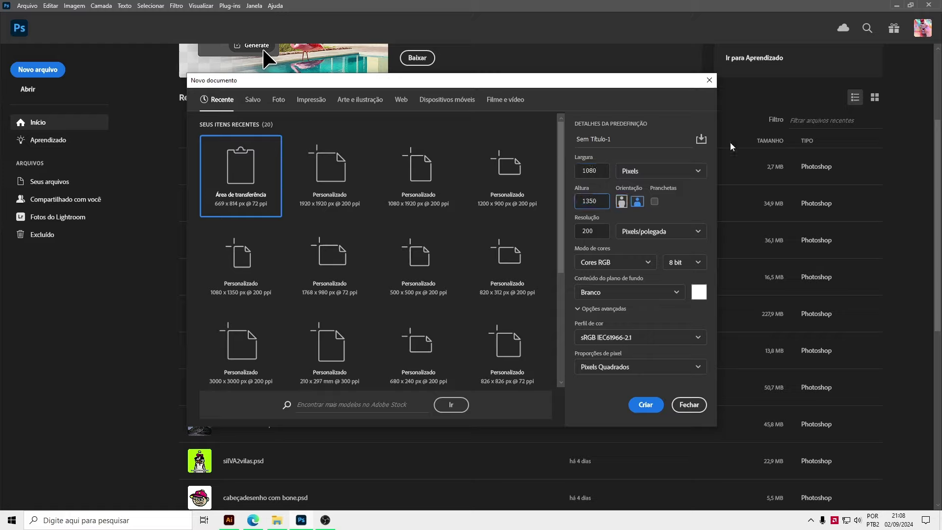
{"action": "left_click", "coordinate": [731, 146]}
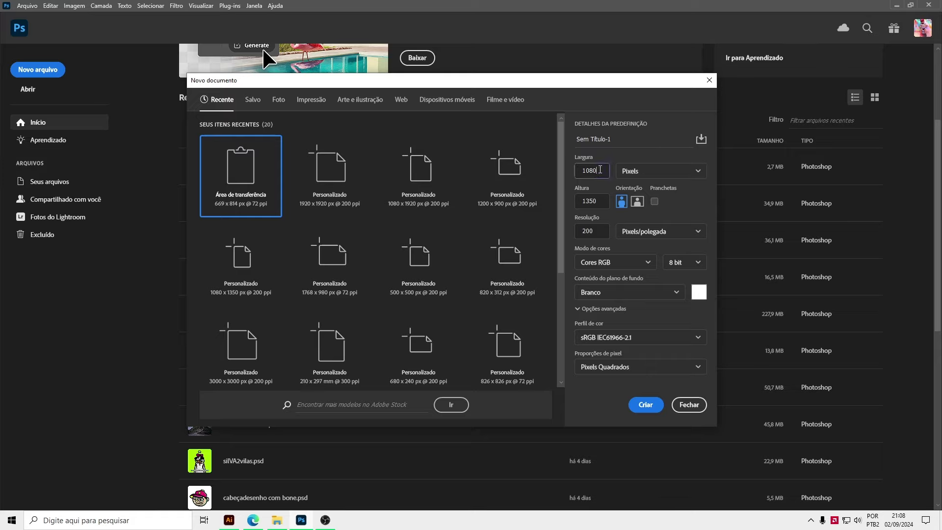
{"action": "double_click", "coordinate": [593, 171]}
{"action": "left_click", "coordinate": [646, 172]}
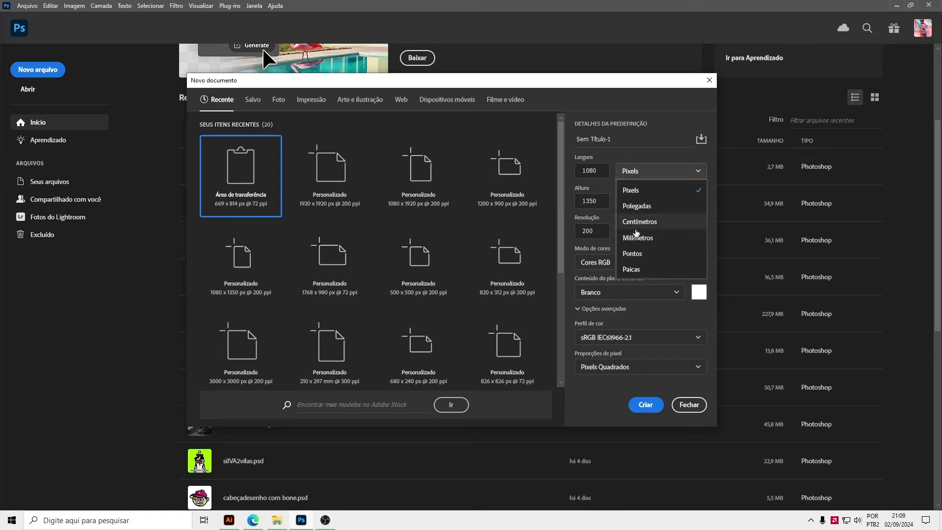
{"action": "left_click", "coordinate": [602, 170]}
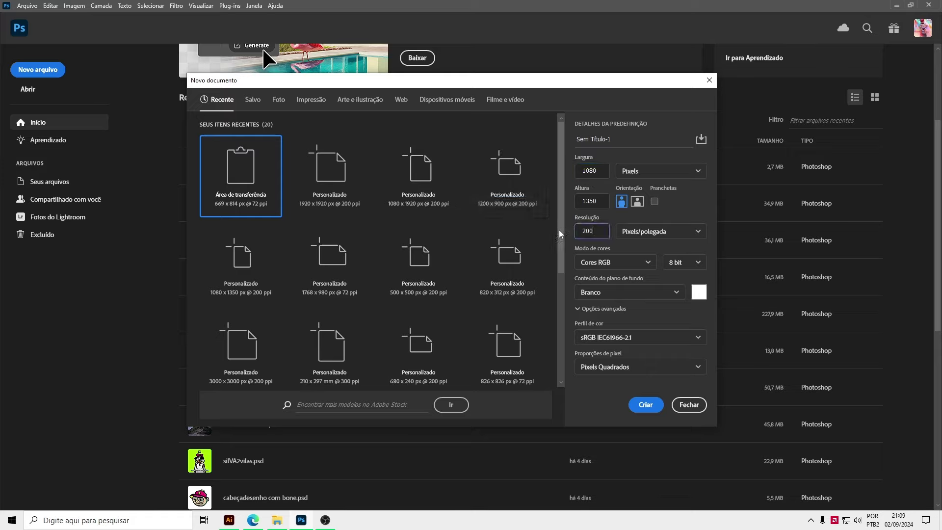
{"action": "left_click_drag", "start_coordinate": [597, 228], "coordinate": [575, 231]}
{"action": "type", "text": "200"}
{"action": "left_click", "coordinate": [645, 405]}
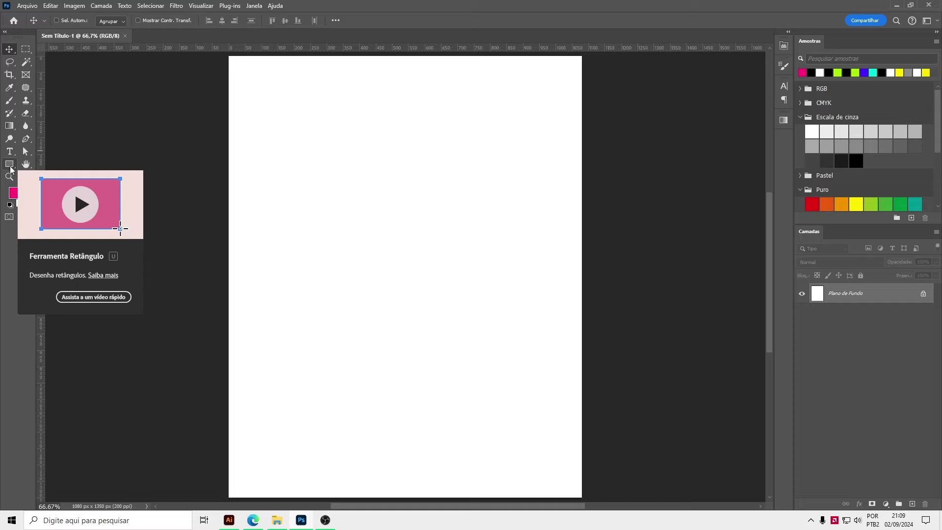
- Draw a 1080 × 1080 px rectangle by entering exact dimensions in Criar retângulo
{"action": "left_click", "coordinate": [14, 168]}
{"action": "left_click", "coordinate": [61, 167]}
{"action": "left_click", "coordinate": [320, 167]}
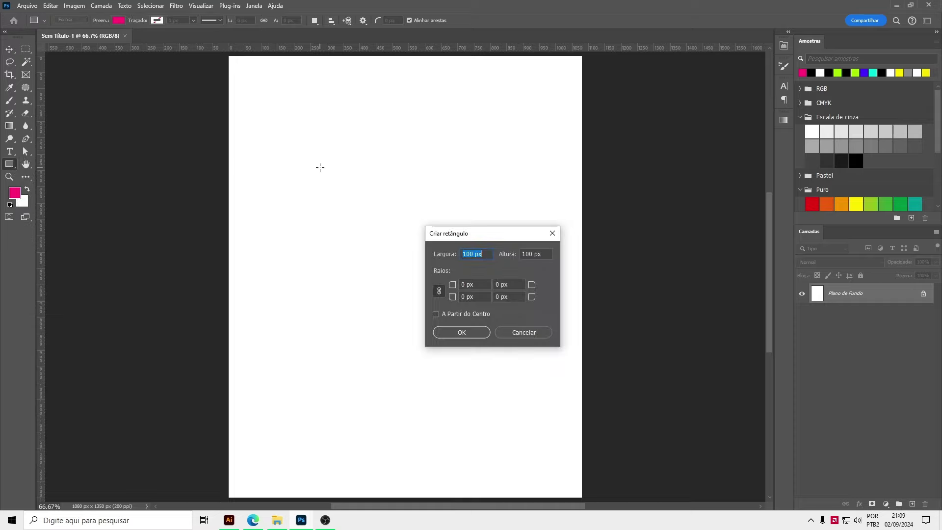
{"action": "left_click", "coordinate": [523, 332]}
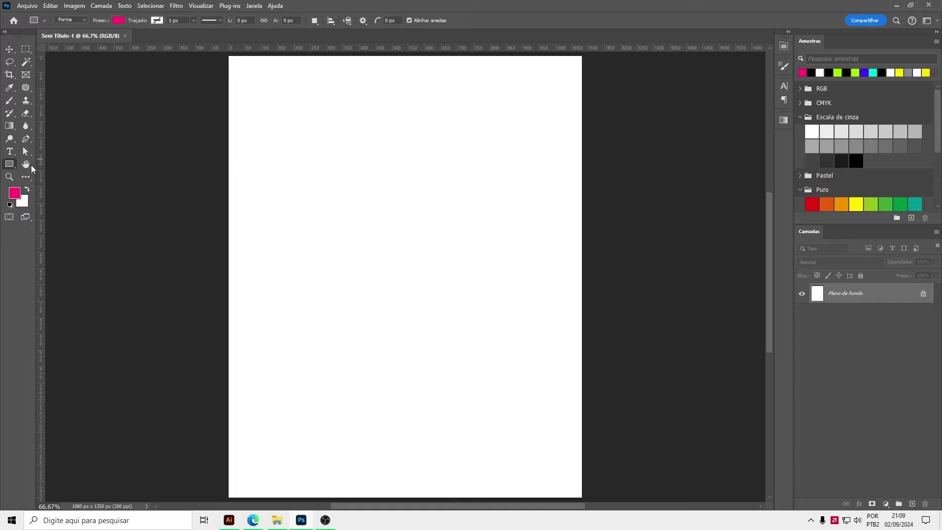
{"action": "left_click", "coordinate": [399, 208]}
{"action": "left_click_drag", "start_coordinate": [512, 238], "coordinate": [440, 207]}
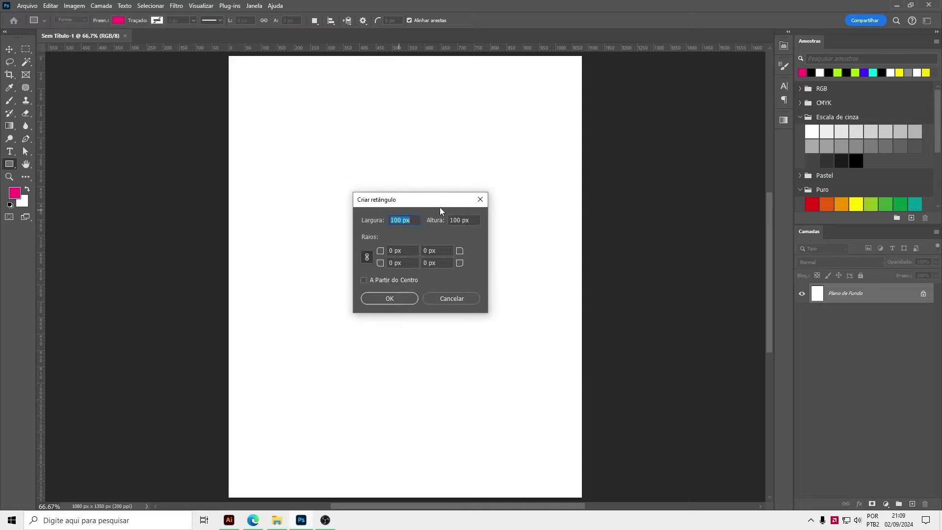
{"action": "type", "text": "1080"}
{"action": "key", "text": "Tab"}
{"action": "type", "text": "1080"}
{"action": "left_click", "coordinate": [396, 297]}
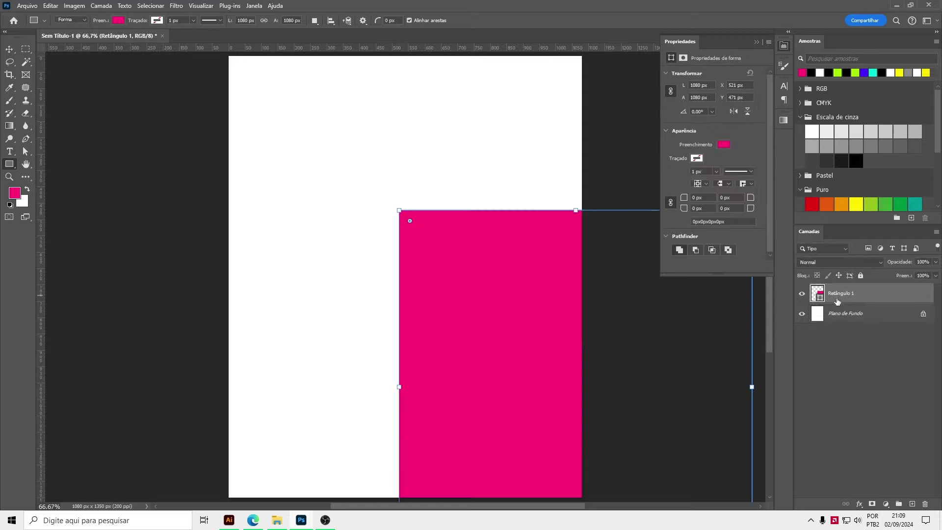
- Centre the pink square vertically and horizontally on the canvas
{"action": "key", "text": "v"}
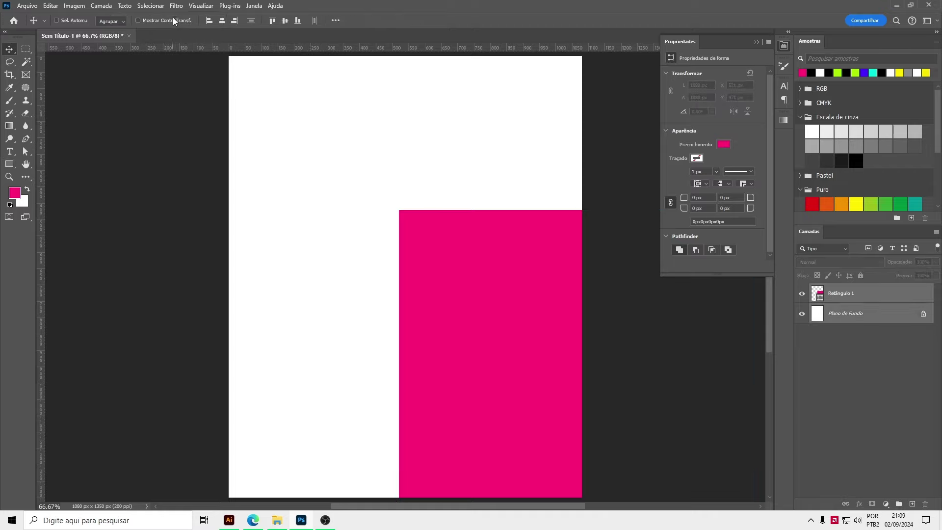
{"action": "left_click", "coordinate": [284, 22]}
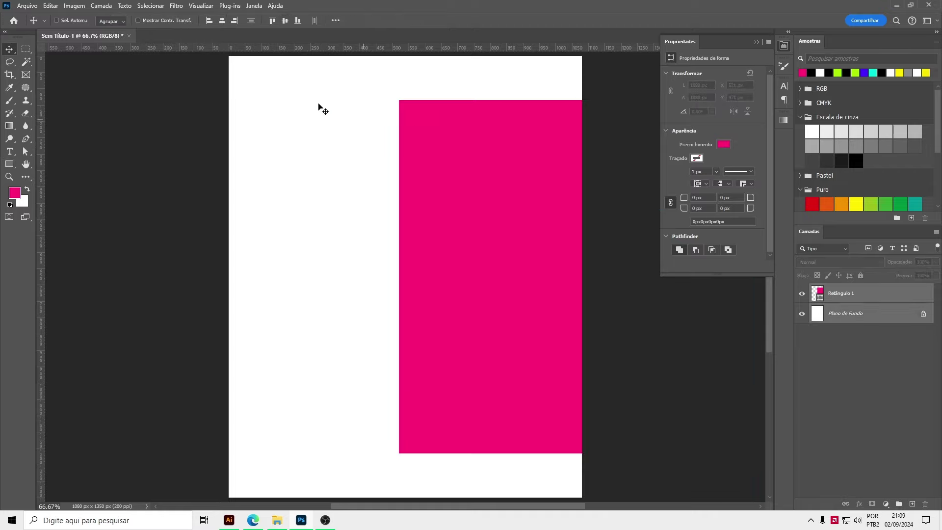
{"action": "left_click", "coordinate": [223, 22]}
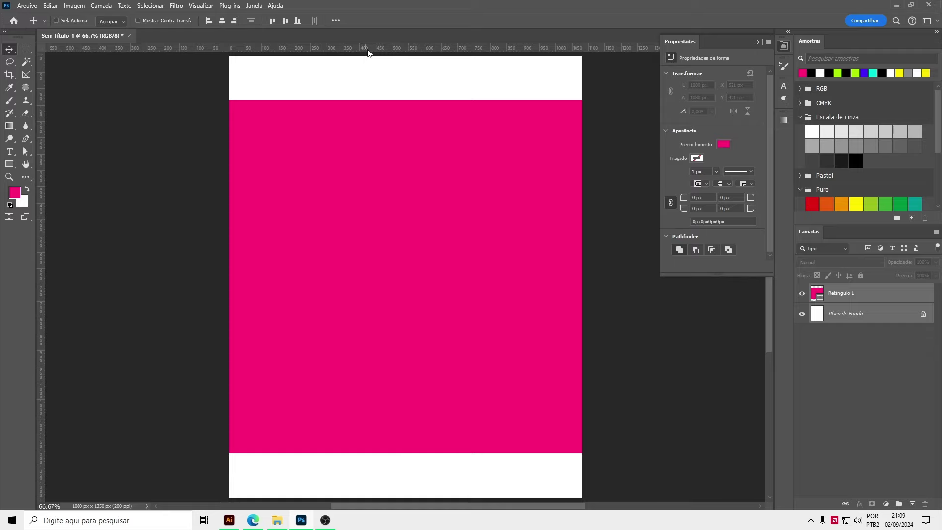
- Add horizontal guides at the square's top and bottom edges, then hide Retângulo 1
{"action": "key", "text": "ctrl"}
{"action": "left_click_drag", "start_coordinate": [369, 51], "coordinate": [360, 100]}
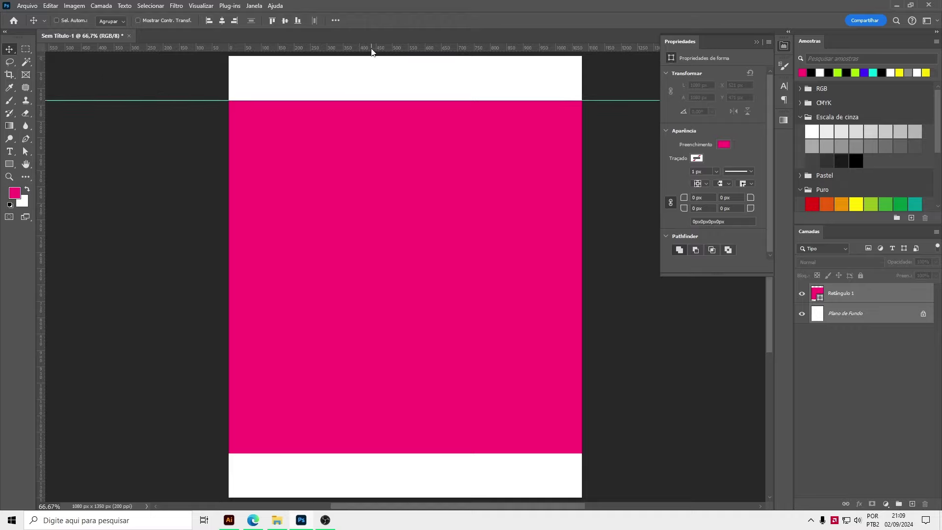
{"action": "left_click_drag", "start_coordinate": [375, 49], "coordinate": [385, 453]}
{"action": "left_click", "coordinate": [802, 294]}
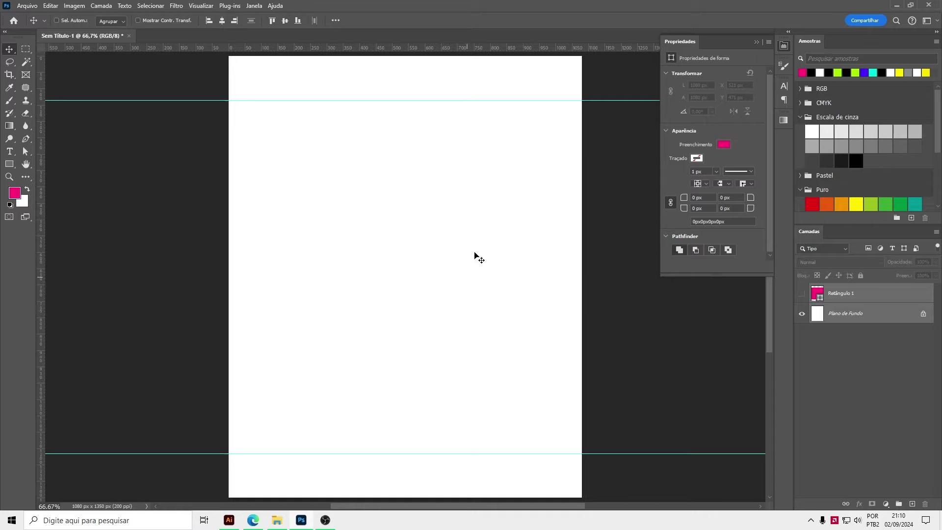
- Paste the mascot as a smart object and scale it to about 42.93% between the guides
{"action": "key", "text": "ctrl"}
{"action": "key", "text": "ctrl+v"}
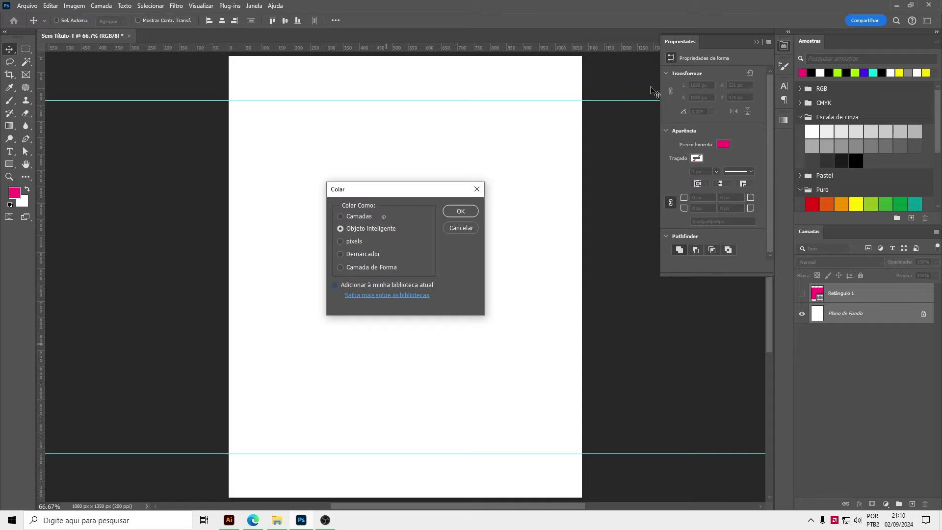
{"action": "left_click", "coordinate": [470, 217]}
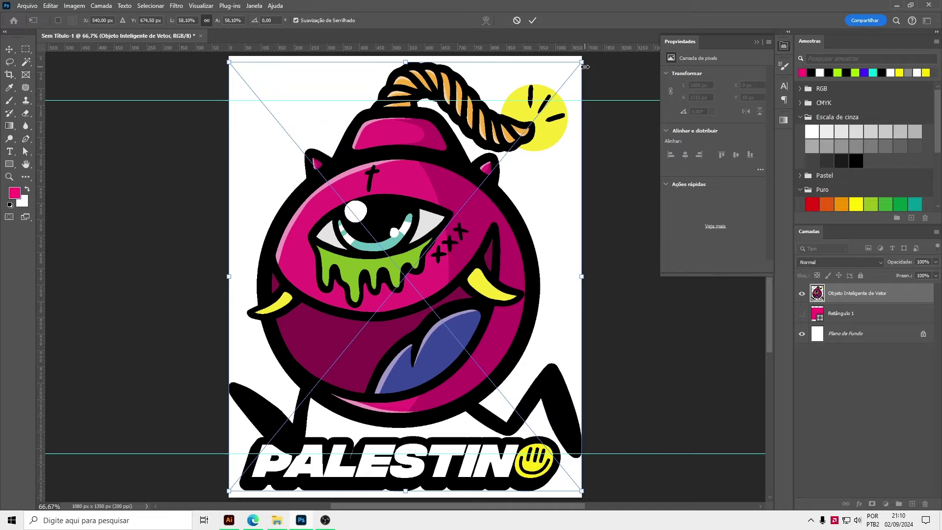
{"action": "left_click_drag", "start_coordinate": [581, 62], "coordinate": [538, 106]}
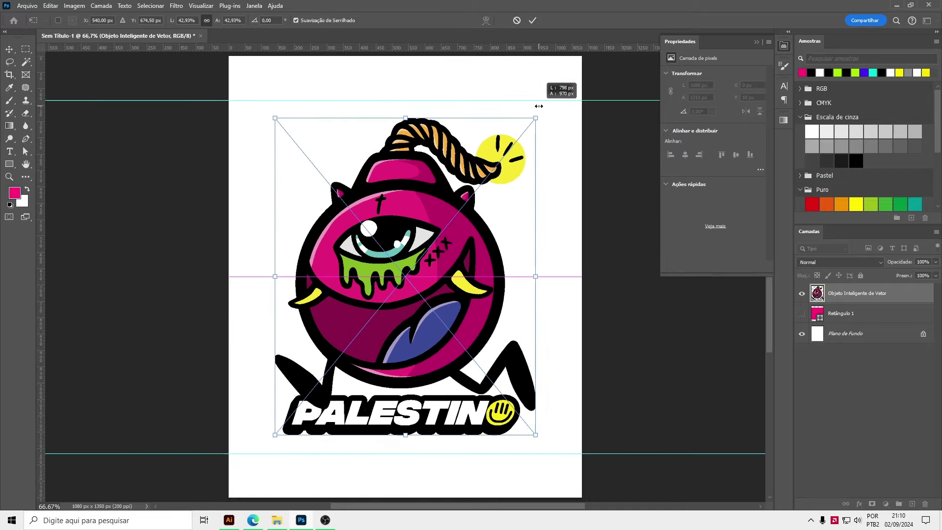
{"action": "key", "text": "Return"}
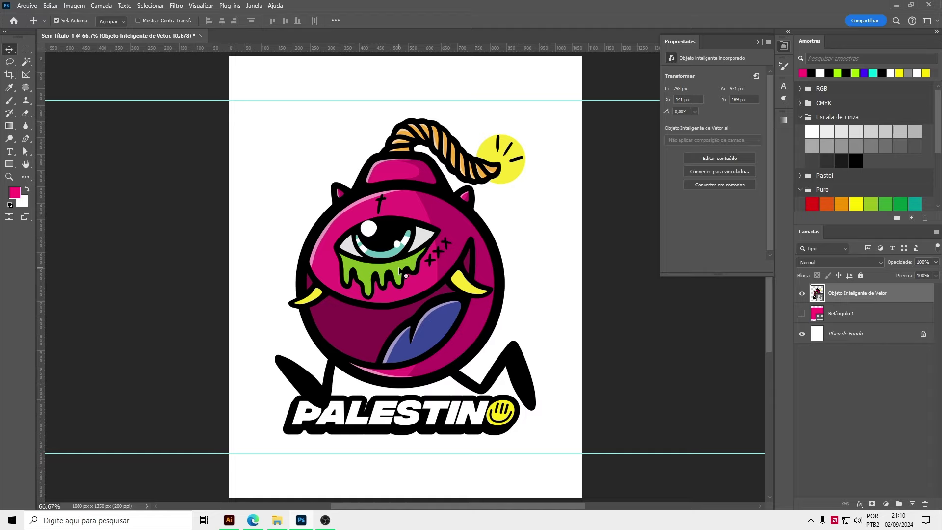
{"action": "key", "text": "ctrl+v"}
- Paste the mascot as layers (group Agrupar 1) and scale it to about 43% to match
{"action": "left_click", "coordinate": [348, 217]}
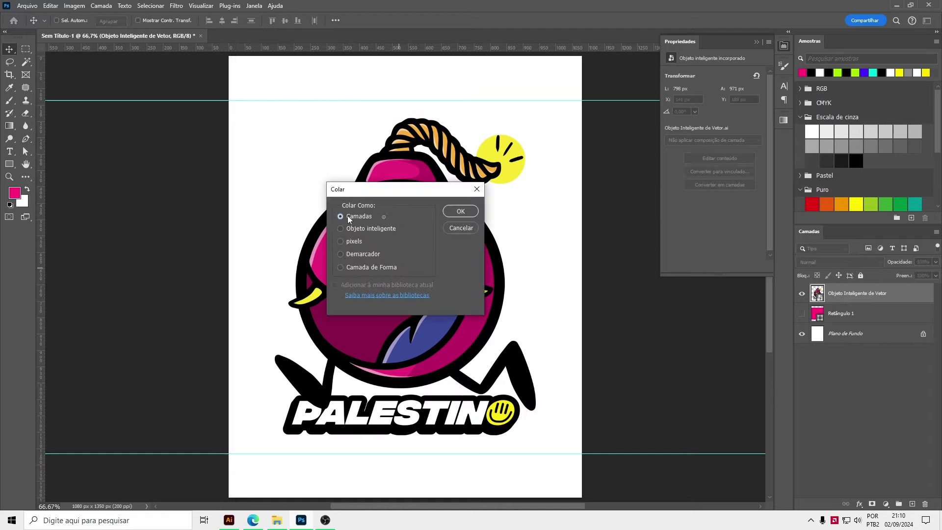
{"action": "left_click", "coordinate": [461, 211]}
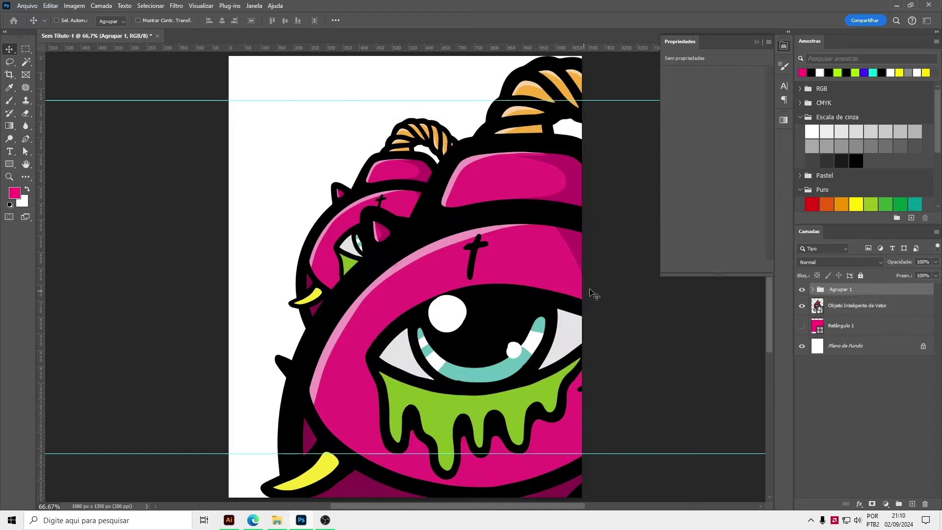
{"action": "key", "text": "ctrl+0"}
{"action": "key", "text": "ctrl+t"}
{"action": "left_click_drag", "start_coordinate": [491, 143], "coordinate": [478, 143]}
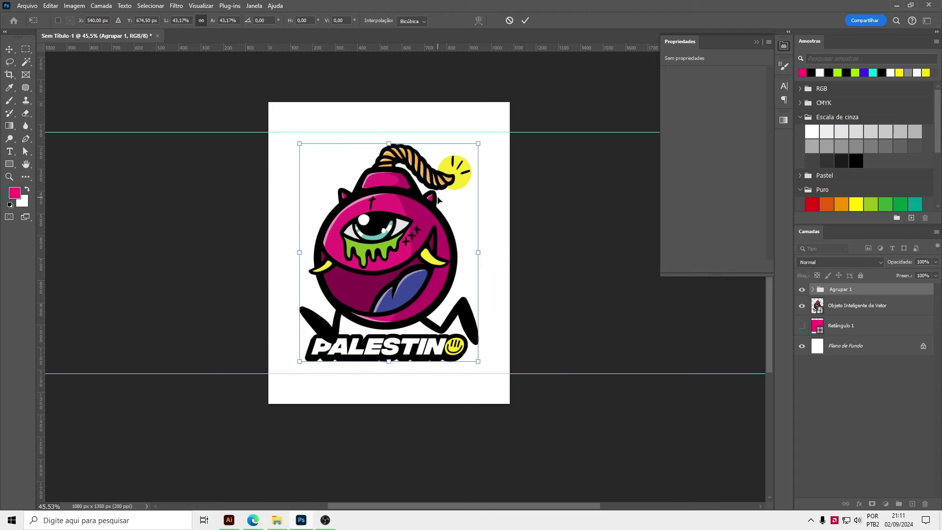
{"action": "key", "text": "Return"}
{"action": "scroll", "coordinate": [438, 200], "scroll_direction": "up", "scroll_amount": 2}
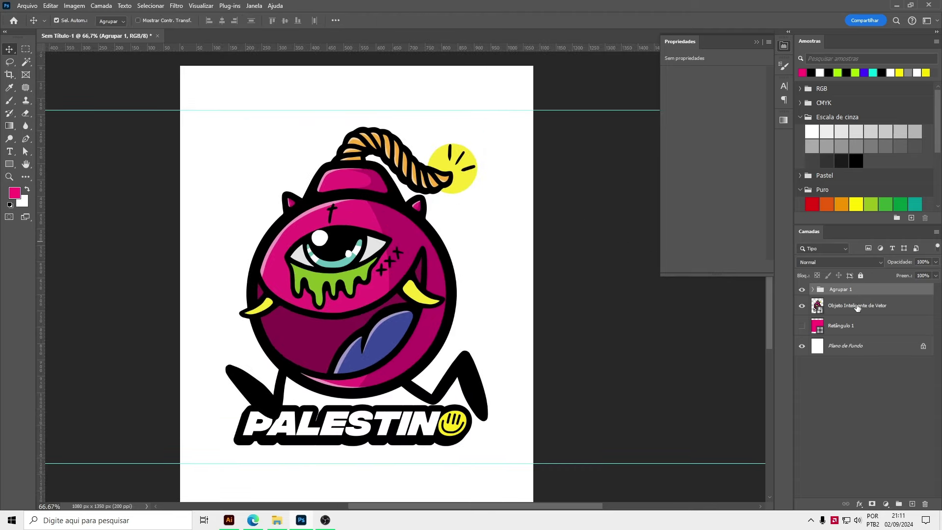
- Merge Agrupar 1 into a pixel layer named camada and move it left of the vector bomb
{"action": "key", "text": "ctrl+e"}
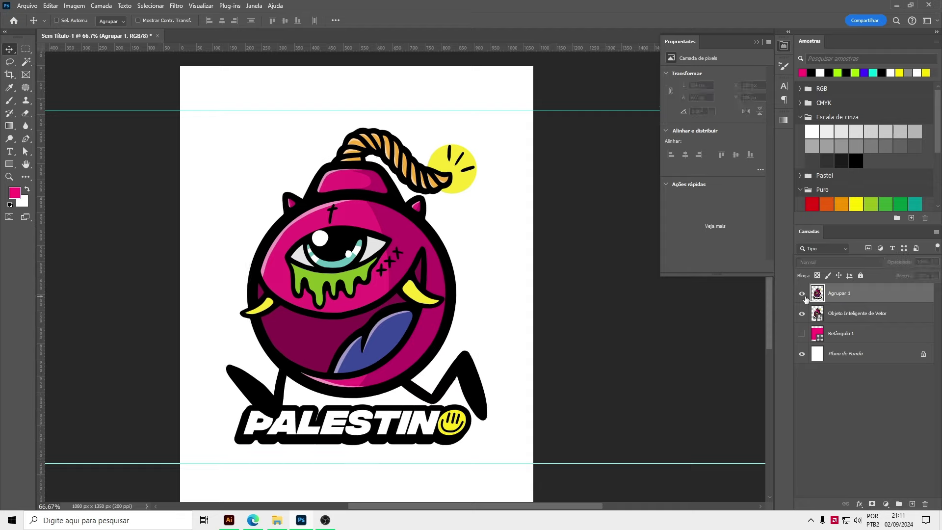
{"action": "double_click", "coordinate": [836, 294]}
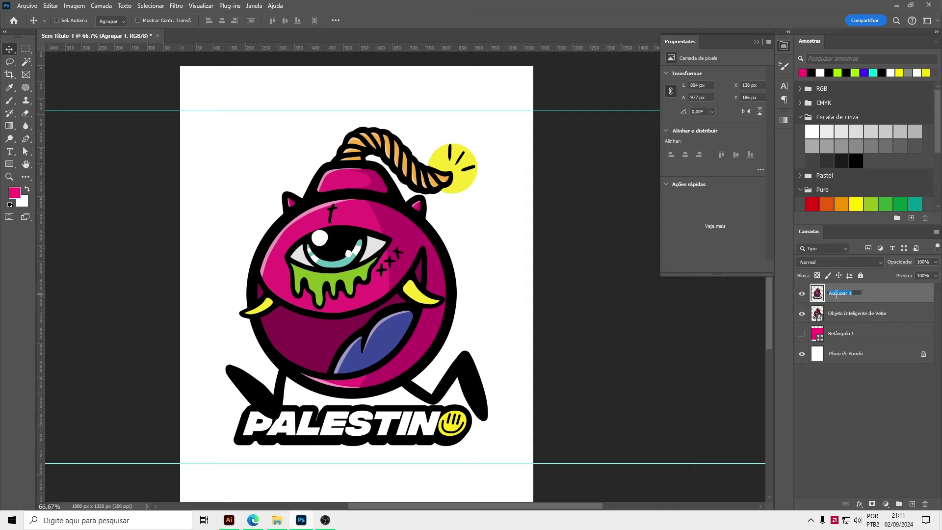
{"action": "type", "text": "camada"}
{"action": "key", "text": "Return"}
{"action": "mouse_move", "coordinate": [572, 275]}
{"action": "left_mouse_down"}
{"action": "mouse_move", "coordinate": [366, 262]}
{"action": "mouse_move", "coordinate": [461, 275]}
{"action": "left_mouse_up"}
- Scale both bomb layers down to about 9% and back up past full size
{"action": "left_click", "coordinate": [366, 261], "text": "ctrl+shift"}
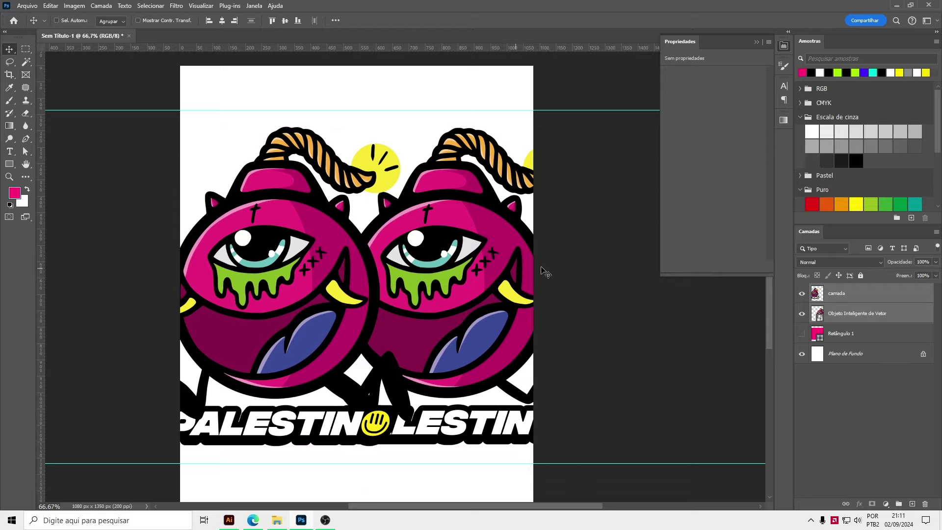
{"action": "key", "text": "ctrl+t"}
{"action": "left_click_drag", "start_coordinate": [583, 122], "coordinate": [384, 267]}
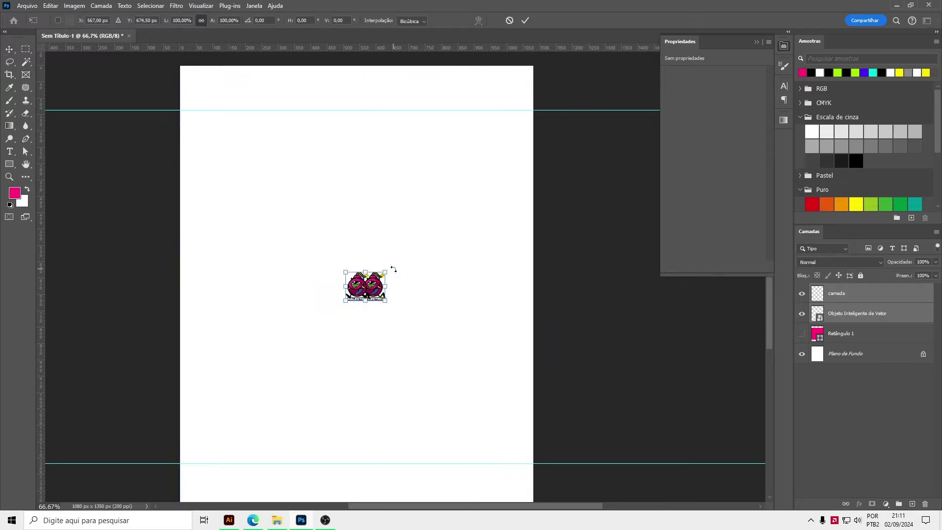
{"action": "left_click_drag", "start_coordinate": [391, 269], "coordinate": [556, 148]}
{"action": "key", "text": "Return"}
- Open the vector smart object's contents in Illustrator from its layer thumbnail
{"action": "scroll", "coordinate": [413, 224], "scroll_direction": "up", "scroll_amount": 2}
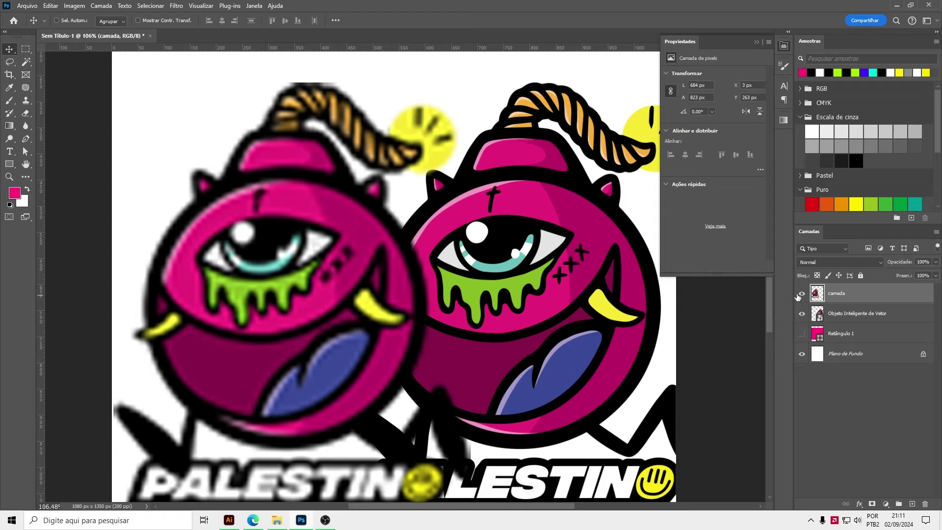
{"action": "scroll", "coordinate": [413, 224], "scroll_direction": "up", "scroll_amount": 2}
{"action": "scroll", "coordinate": [412, 225], "scroll_direction": "right", "scroll_amount": 3}
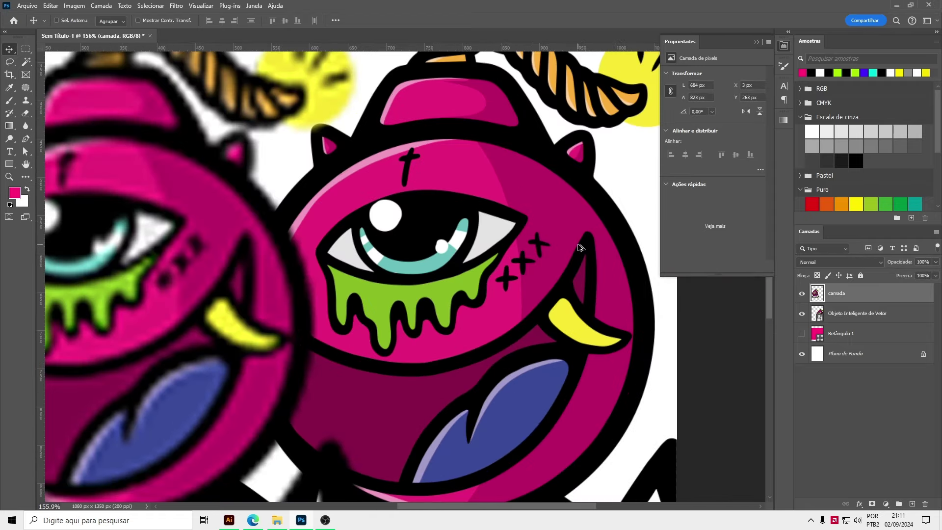
{"action": "scroll", "coordinate": [431, 267], "scroll_direction": "down", "scroll_amount": 2}
{"action": "double_click", "coordinate": [817, 313]}
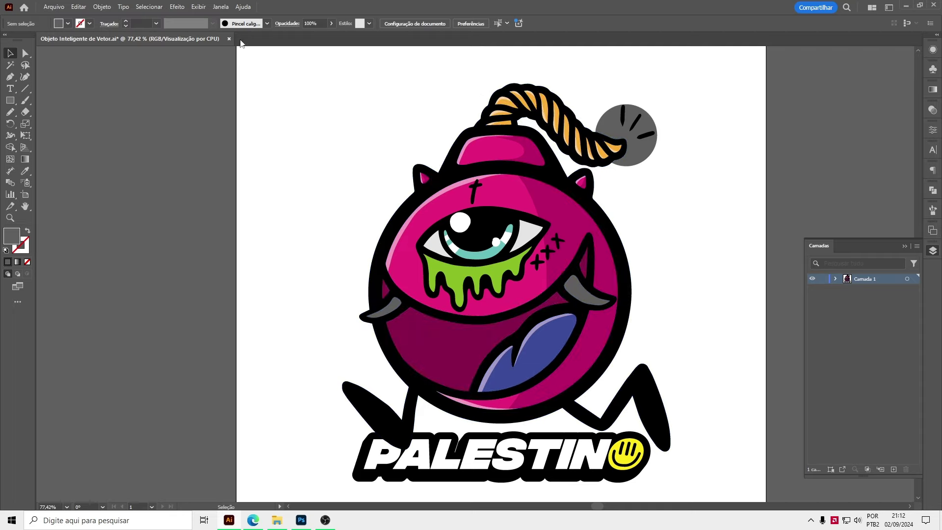
- Close the edited smart object in Illustrator, saving changes, and return to Photoshop
{"action": "left_click", "coordinate": [229, 40]}
{"action": "left_click", "coordinate": [482, 273]}
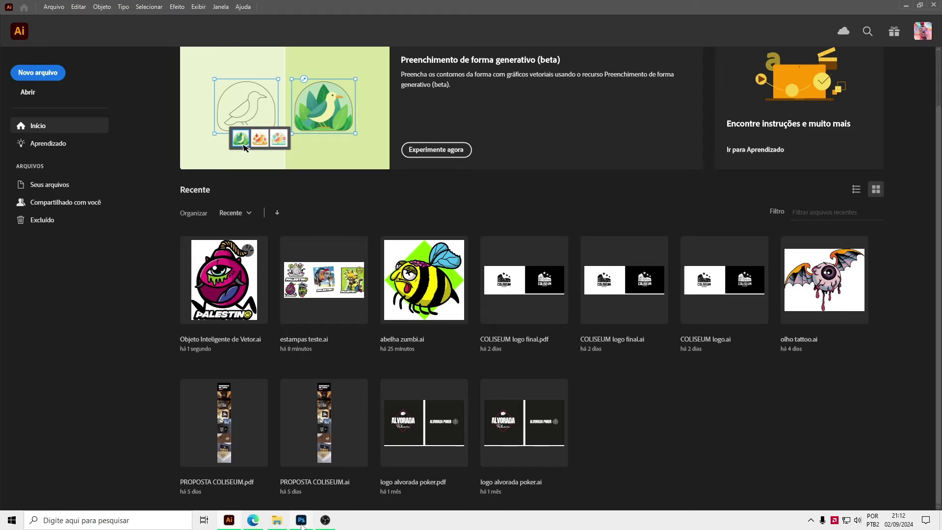
{"action": "left_click", "coordinate": [301, 520]}
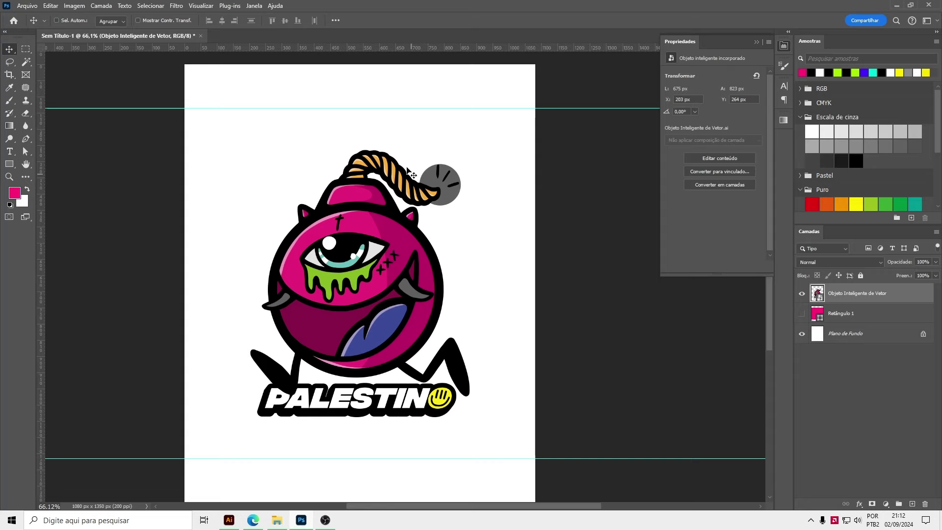
- Decline rasterizing the smart object and restore the bomb's yellow spark and tusks
{"action": "scroll", "coordinate": [297, 300], "scroll_direction": "up", "scroll_amount": 3}
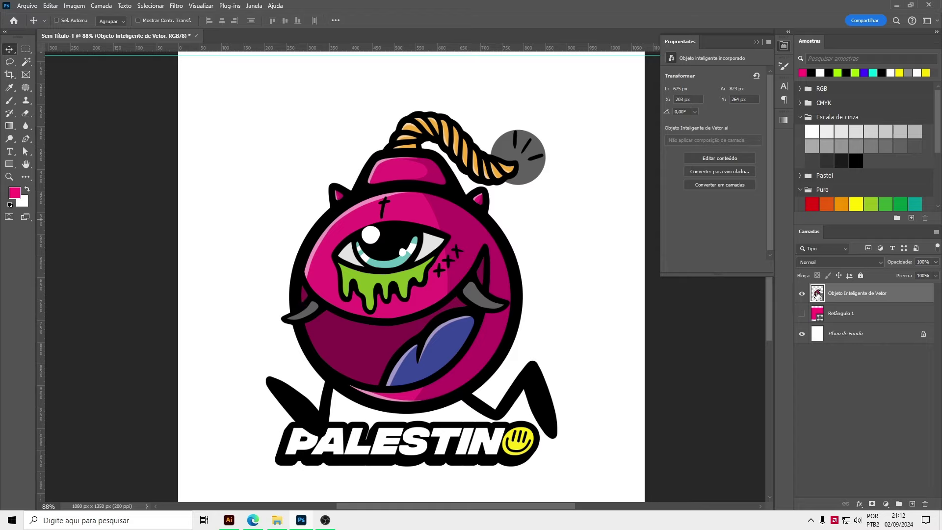
{"action": "left_click", "coordinate": [801, 294]}
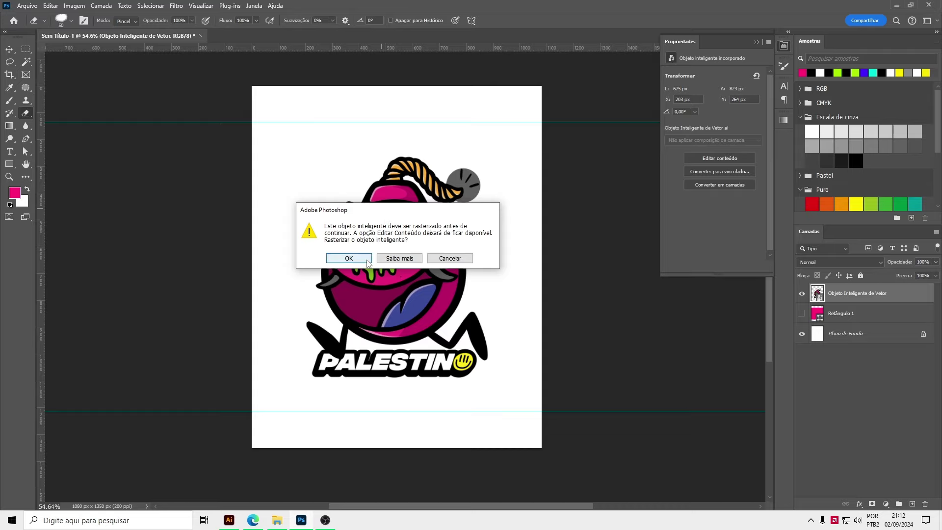
{"action": "left_click", "coordinate": [450, 259]}
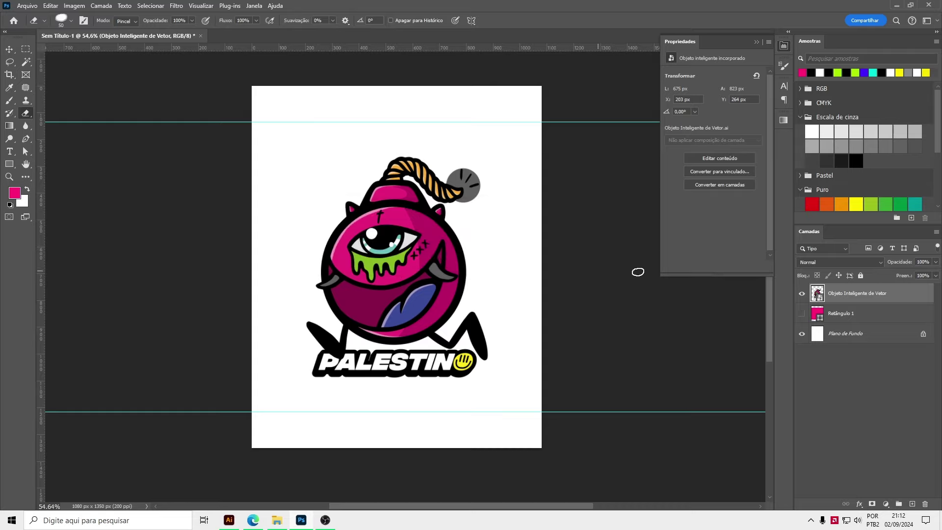
{"action": "double_click", "coordinate": [803, 293]}
{"action": "key", "text": "v"}
- Duplicate the vector smart object layer and begin renaming the original layer
{"action": "scroll", "coordinate": [448, 228], "scroll_direction": "up", "scroll_amount": 5}
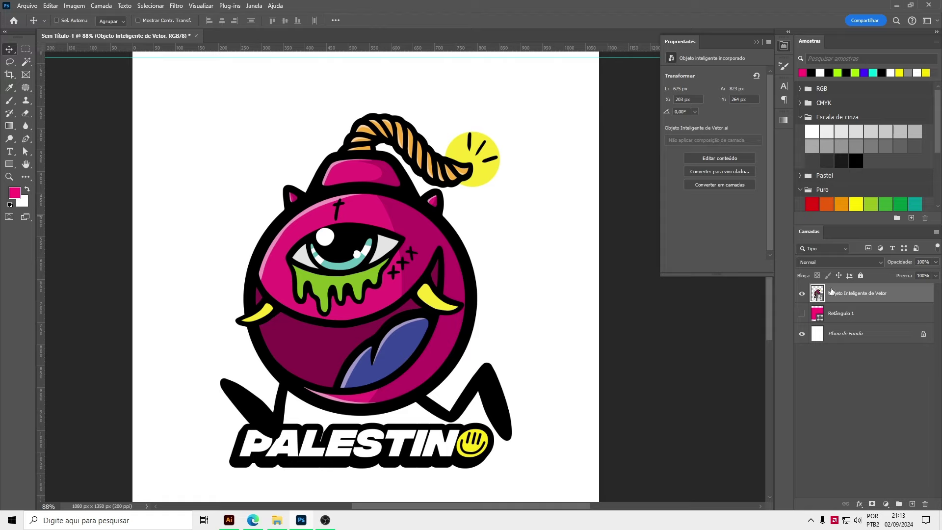
{"action": "scroll", "coordinate": [402, 303], "scroll_direction": "down", "scroll_amount": 3}
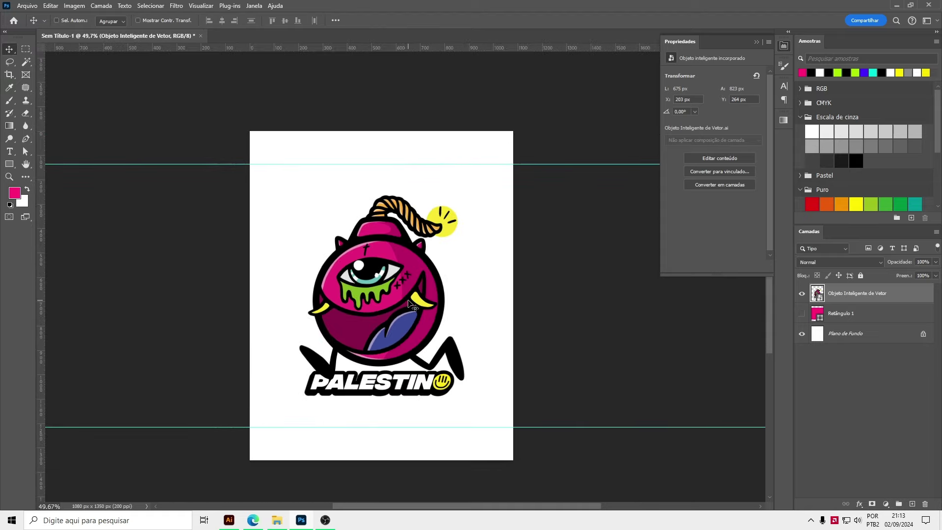
{"action": "scroll", "coordinate": [412, 305], "scroll_direction": "up", "scroll_amount": 3}
{"action": "key", "text": "ctrl+j"}
{"action": "double_click", "coordinate": [847, 315]}
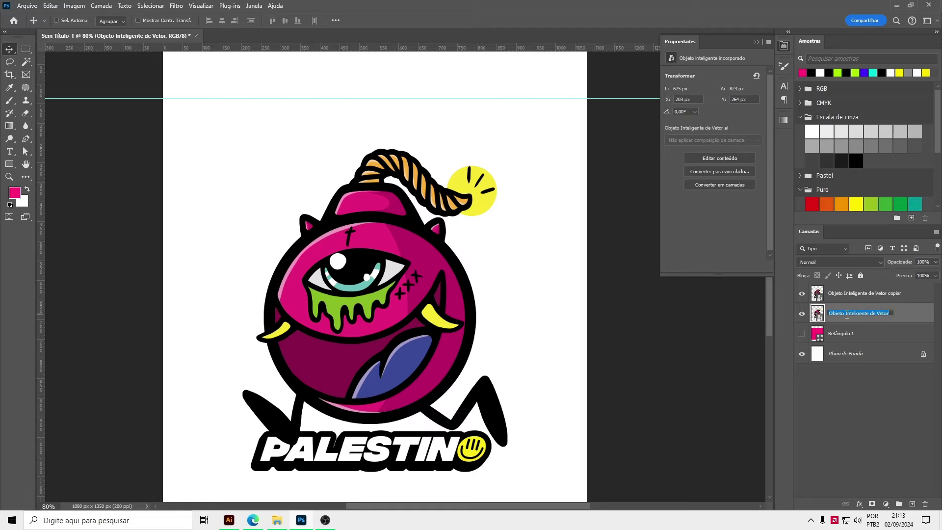
- Rename the original layer 'safe', hide it, and rasterize the copied smart object layer
{"action": "type", "text": "safe"}
{"action": "key", "text": "Return"}
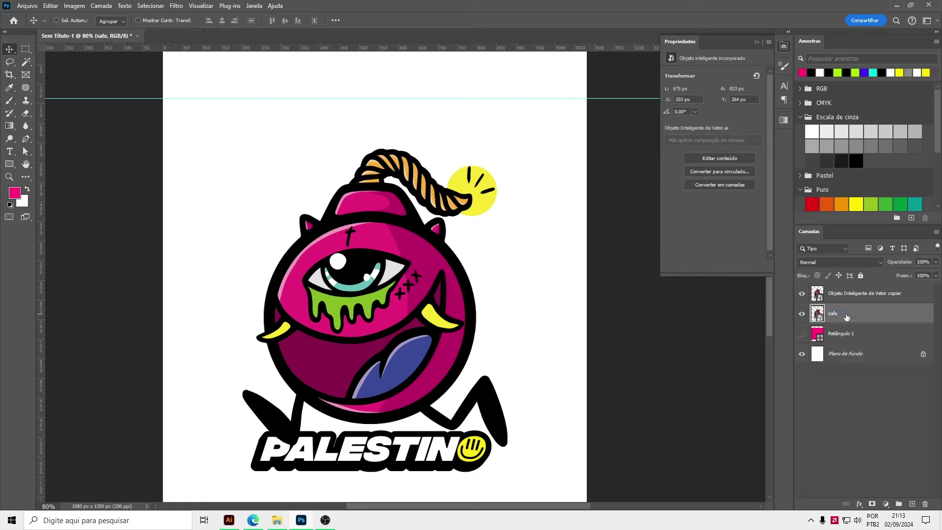
{"action": "left_click", "coordinate": [803, 314]}
{"action": "left_click", "coordinate": [834, 295]}
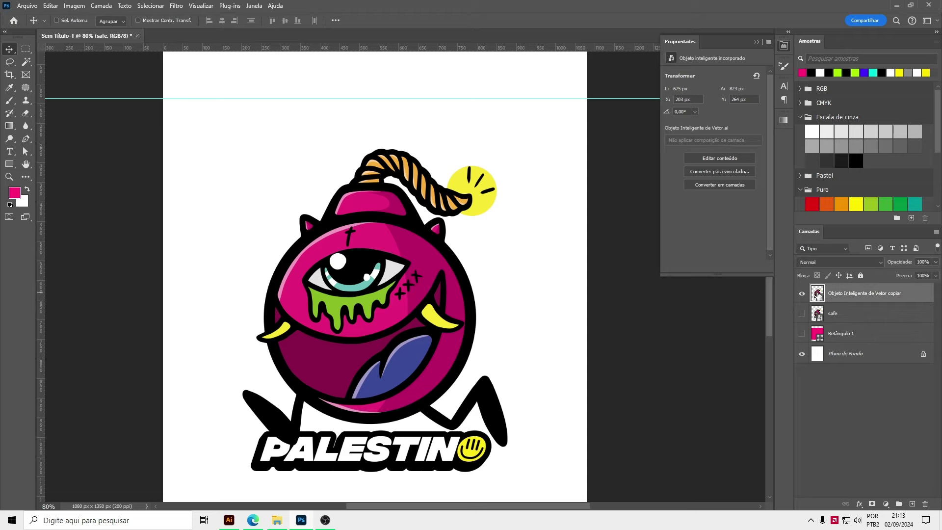
{"action": "right_click", "coordinate": [835, 296]}
{"action": "right_click", "coordinate": [862, 295]}
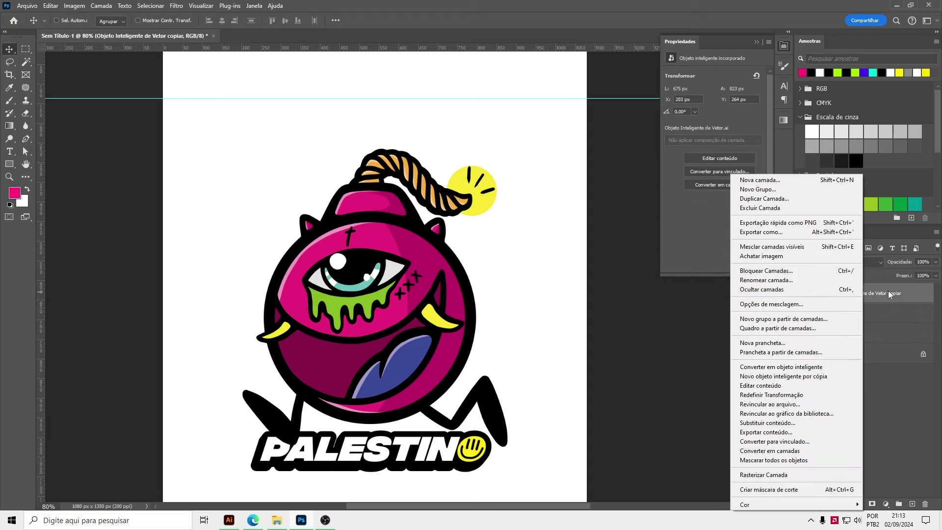
{"action": "left_click", "coordinate": [788, 475]}
- Erase three strokes across the rasterized copy's bomb, reaching down to the PALESTINO text
{"action": "key", "text": "e"}
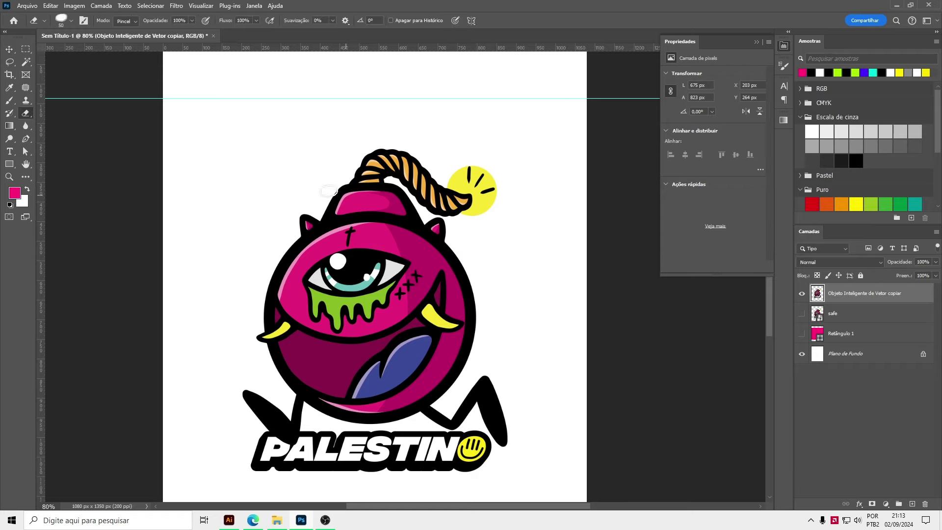
{"action": "mouse_move", "coordinate": [326, 208]}
{"action": "left_mouse_down"}
{"action": "mouse_move", "coordinate": [464, 265]}
{"action": "mouse_move", "coordinate": [265, 318]}
{"action": "mouse_move", "coordinate": [501, 407]}
{"action": "left_mouse_up"}
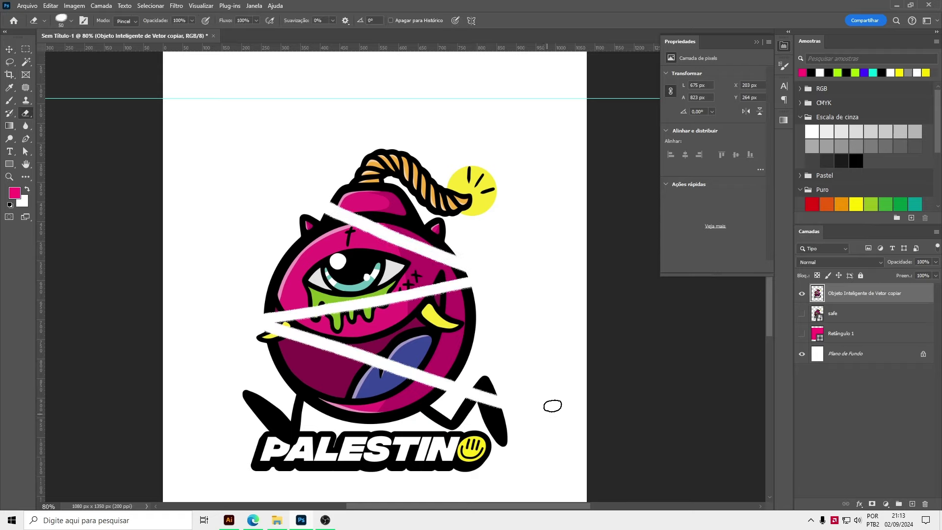
{"action": "left_click_drag", "start_coordinate": [429, 164], "coordinate": [260, 447]}
{"action": "left_click_drag", "start_coordinate": [294, 310], "coordinate": [315, 332]}
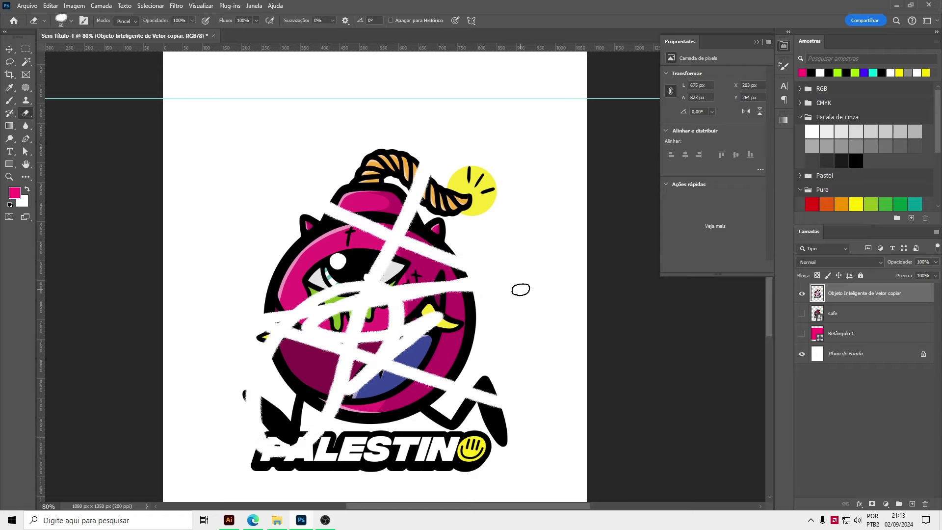
- Show the intact safe layer for comparison, then delete the erased copy layer
{"action": "left_click", "coordinate": [802, 314]}
{"action": "left_click", "coordinate": [802, 314]}
{"action": "left_click", "coordinate": [818, 314]}
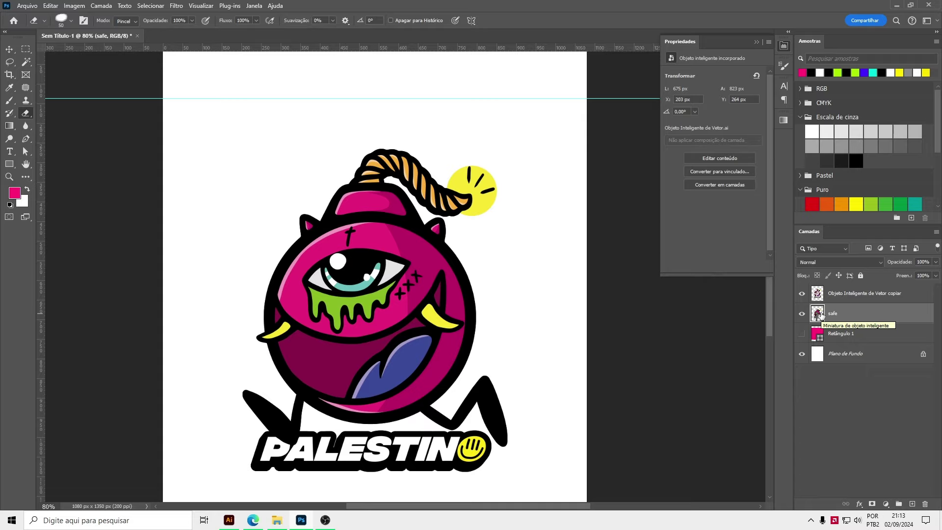
{"action": "left_click", "coordinate": [825, 295]}
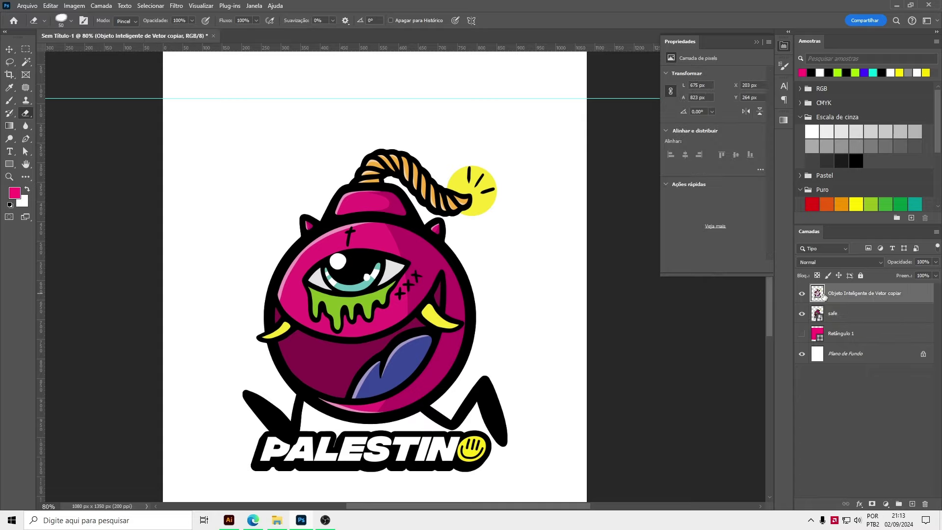
{"action": "key", "text": "Delete"}
{"action": "type", "text": "safe"}
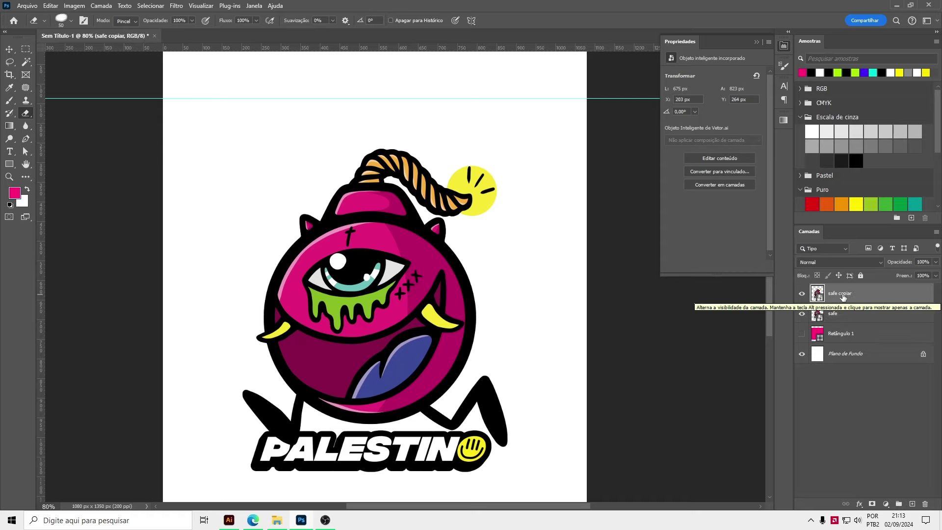
- Duplicate safe as safe copiar, hide safe, and erase across the copy's bomb, rope and fuse
{"action": "right_click", "coordinate": [864, 295]}
{"action": "left_click", "coordinate": [743, 473]}
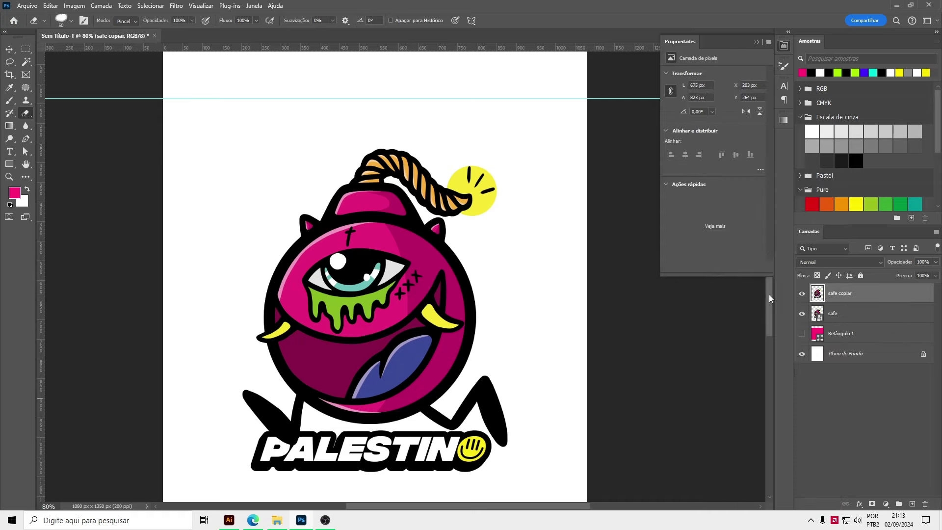
{"action": "left_click", "coordinate": [802, 313]}
{"action": "mouse_move", "coordinate": [363, 226]}
{"action": "left_mouse_down"}
{"action": "mouse_move", "coordinate": [485, 184]}
{"action": "mouse_move", "coordinate": [219, 381]}
{"action": "mouse_move", "coordinate": [466, 392]}
{"action": "mouse_move", "coordinate": [451, 222]}
{"action": "left_mouse_up"}
{"action": "scroll", "coordinate": [451, 221], "scroll_direction": "down", "scroll_amount": 2}
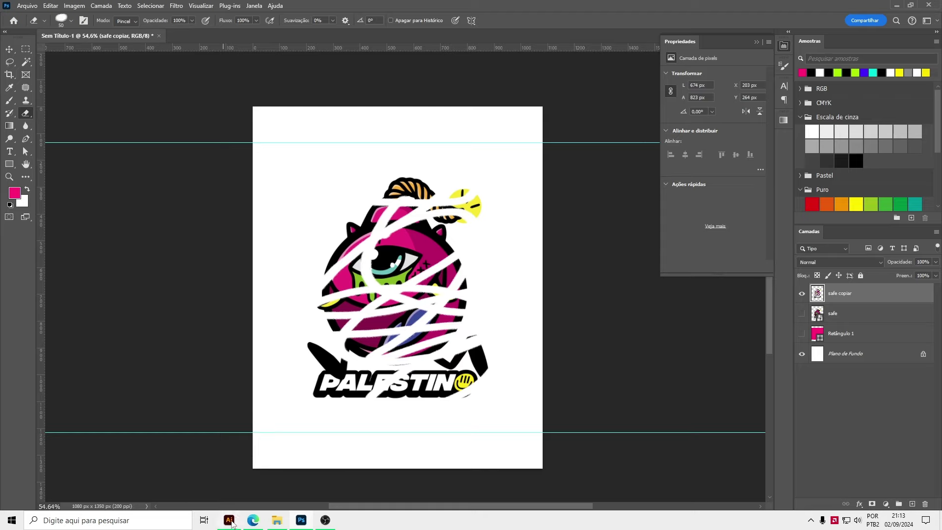
{"action": "mouse_move", "coordinate": [229, 520]}
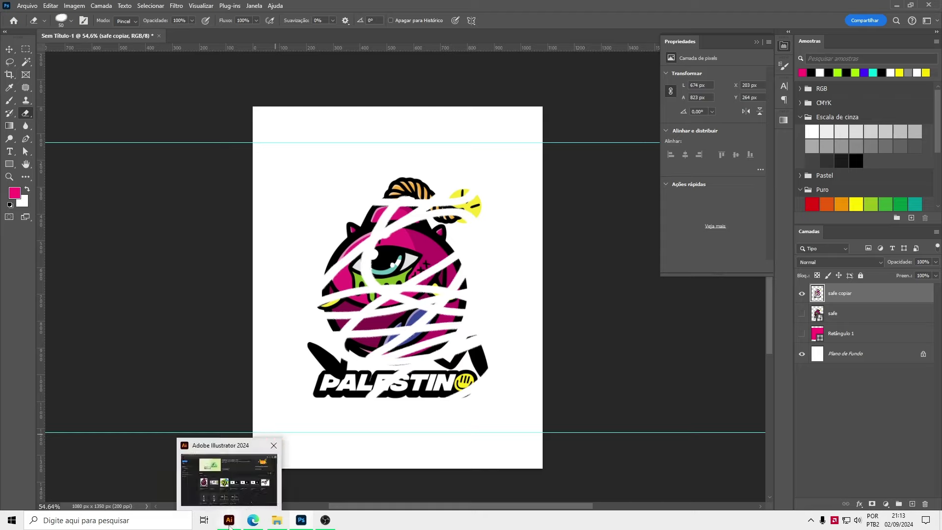
- Paste the Illustrator bomb as a smart object, scale it to fit, and hide safe copiar
{"action": "key", "text": "ctrl+v"}
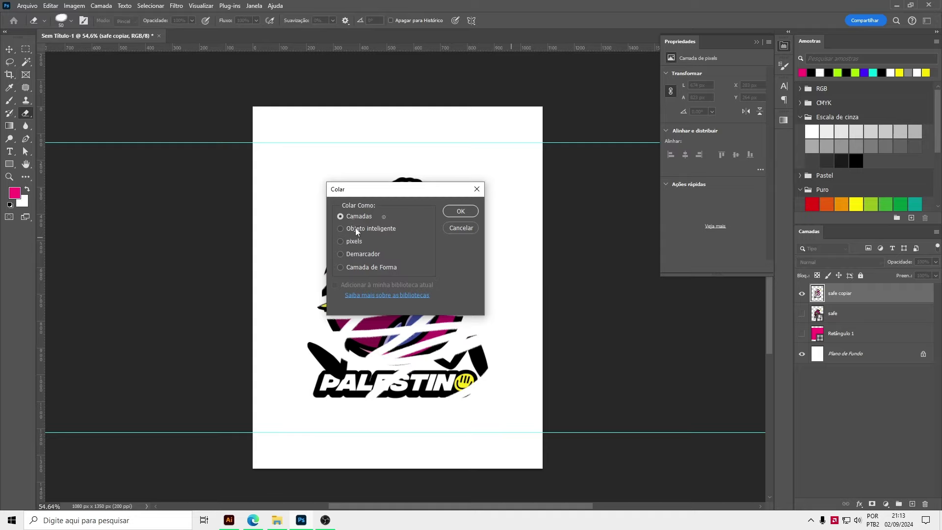
{"action": "left_click", "coordinate": [356, 229]}
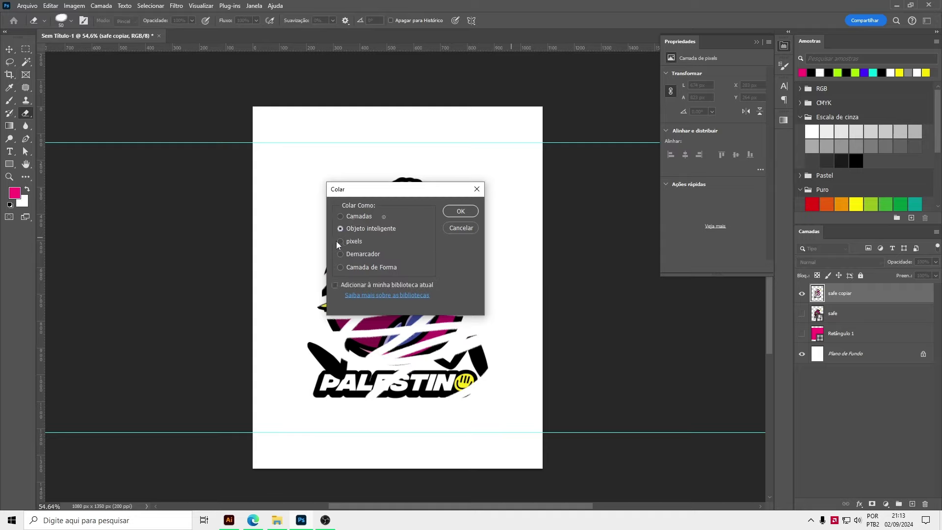
{"action": "left_click", "coordinate": [460, 211]}
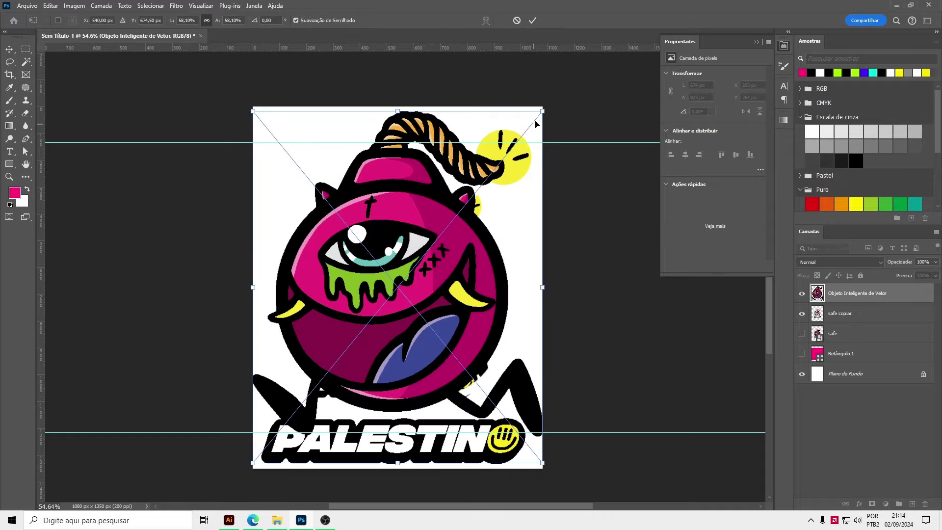
{"action": "left_click_drag", "start_coordinate": [515, 137], "coordinate": [480, 181]}
{"action": "key", "text": "Return"}
{"action": "key", "text": "e"}
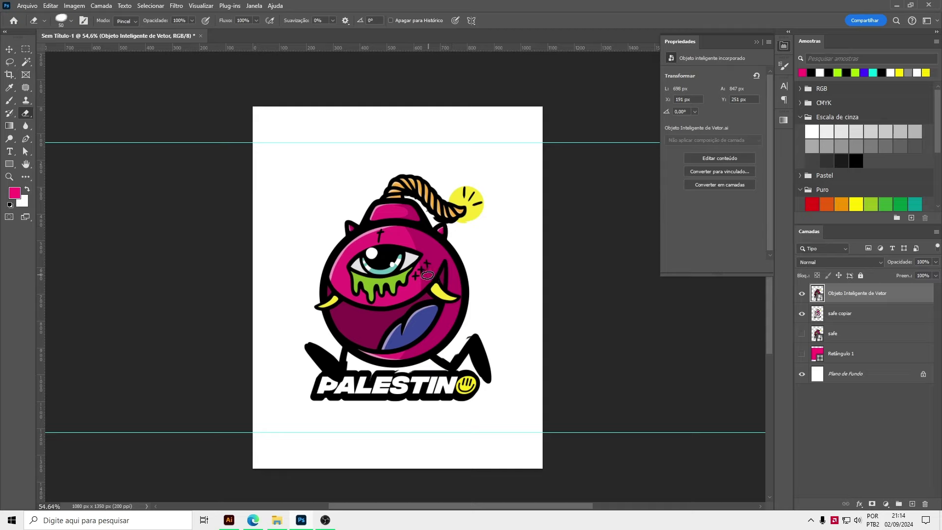
{"action": "key", "text": "v"}
{"action": "left_click", "coordinate": [802, 313]}
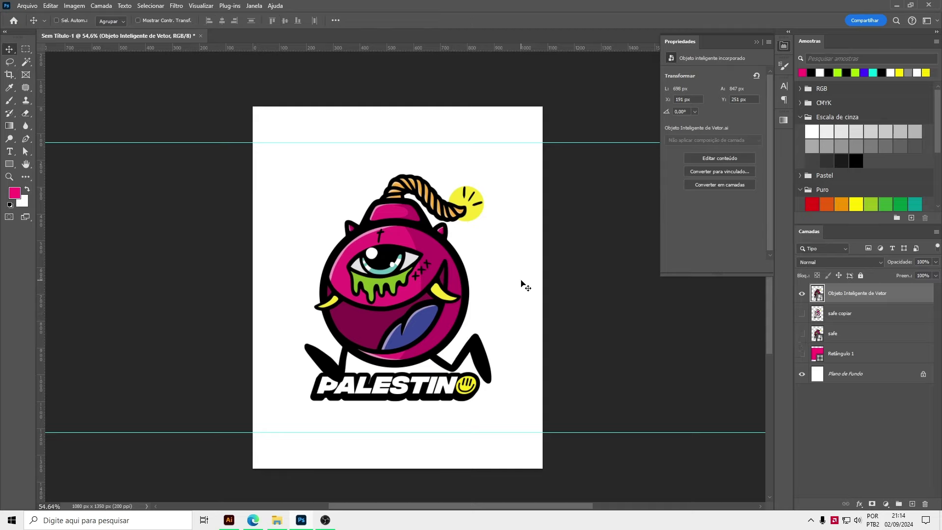